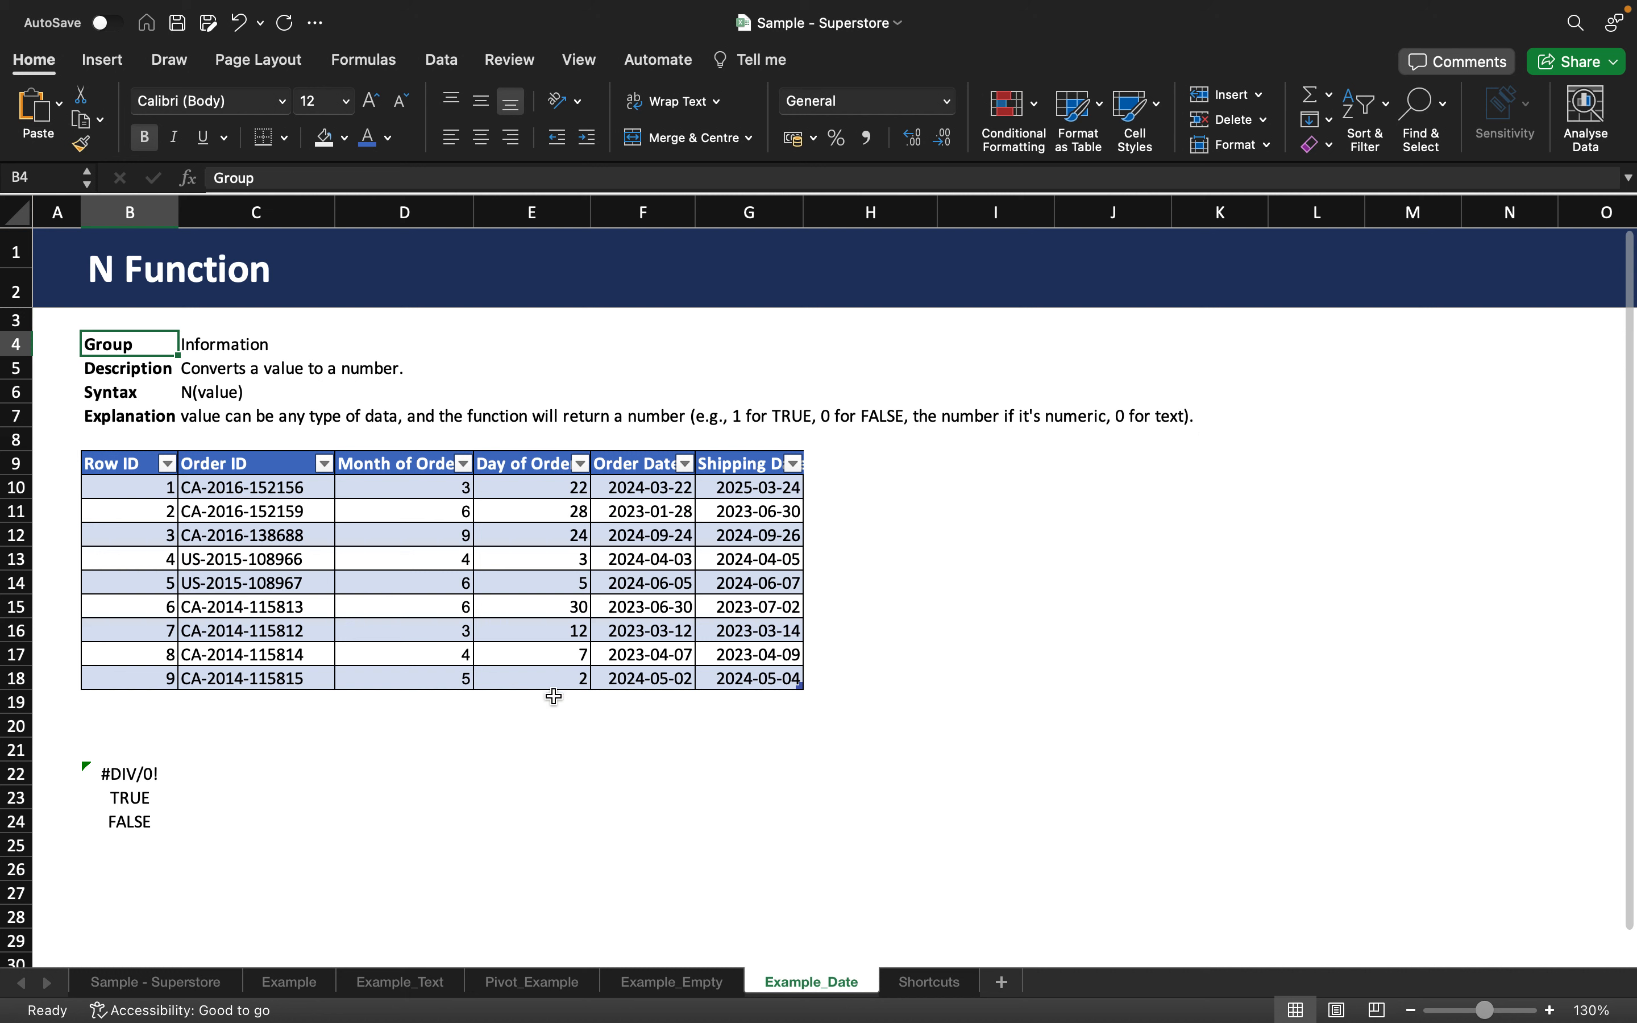
Review the Row ID values in column B down to B12.
{"action": "left_click", "coordinate": [156, 490]}
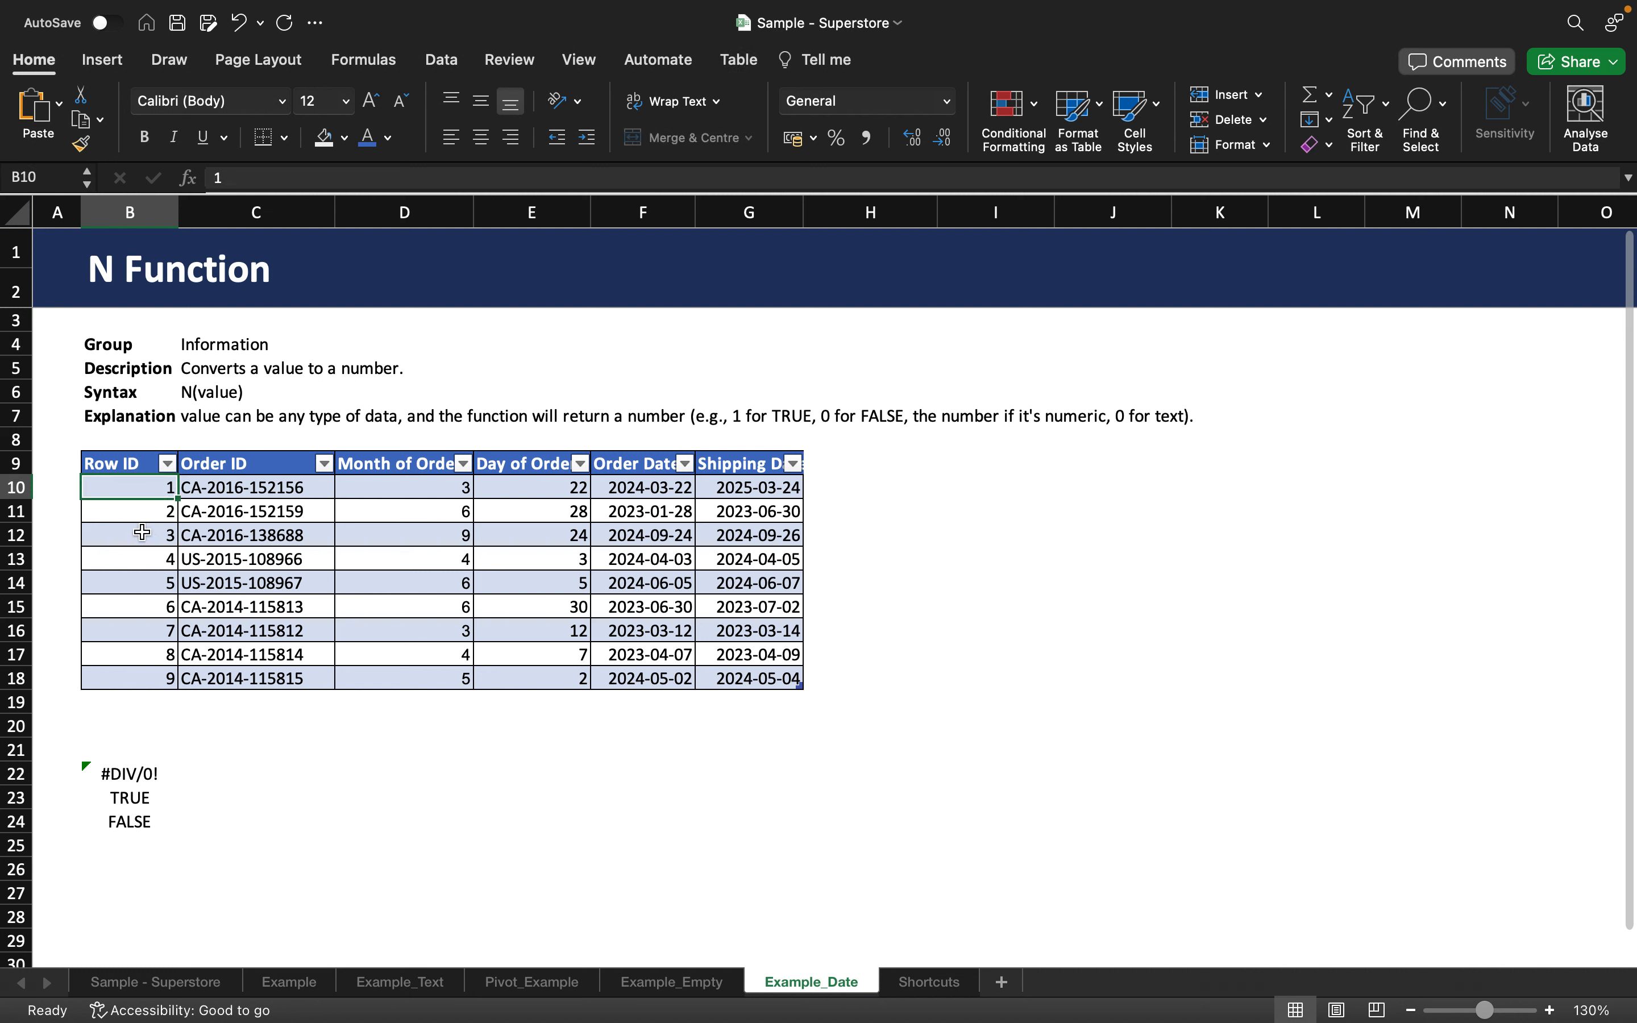
{"action": "left_click", "coordinate": [145, 513]}
{"action": "left_click", "coordinate": [145, 535]}
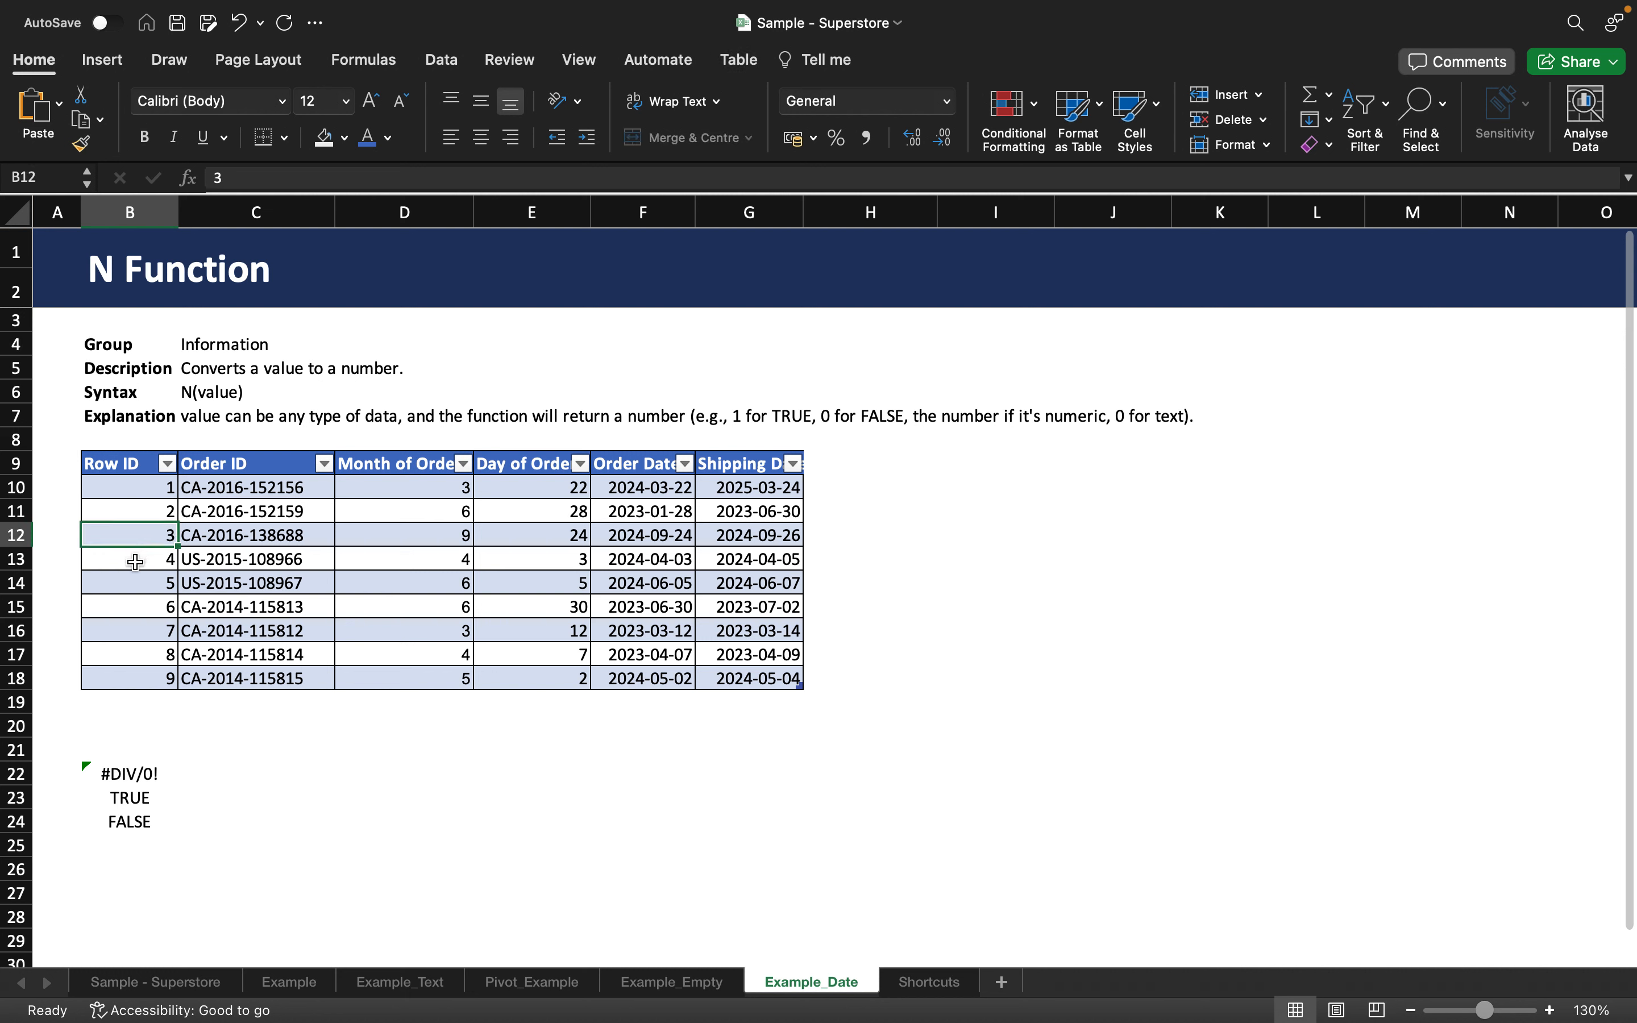
Enter =N(B12) in B20 below the table, returning 3.
{"action": "left_click", "coordinate": [125, 723]}
{"action": "type", "text": "=N("}
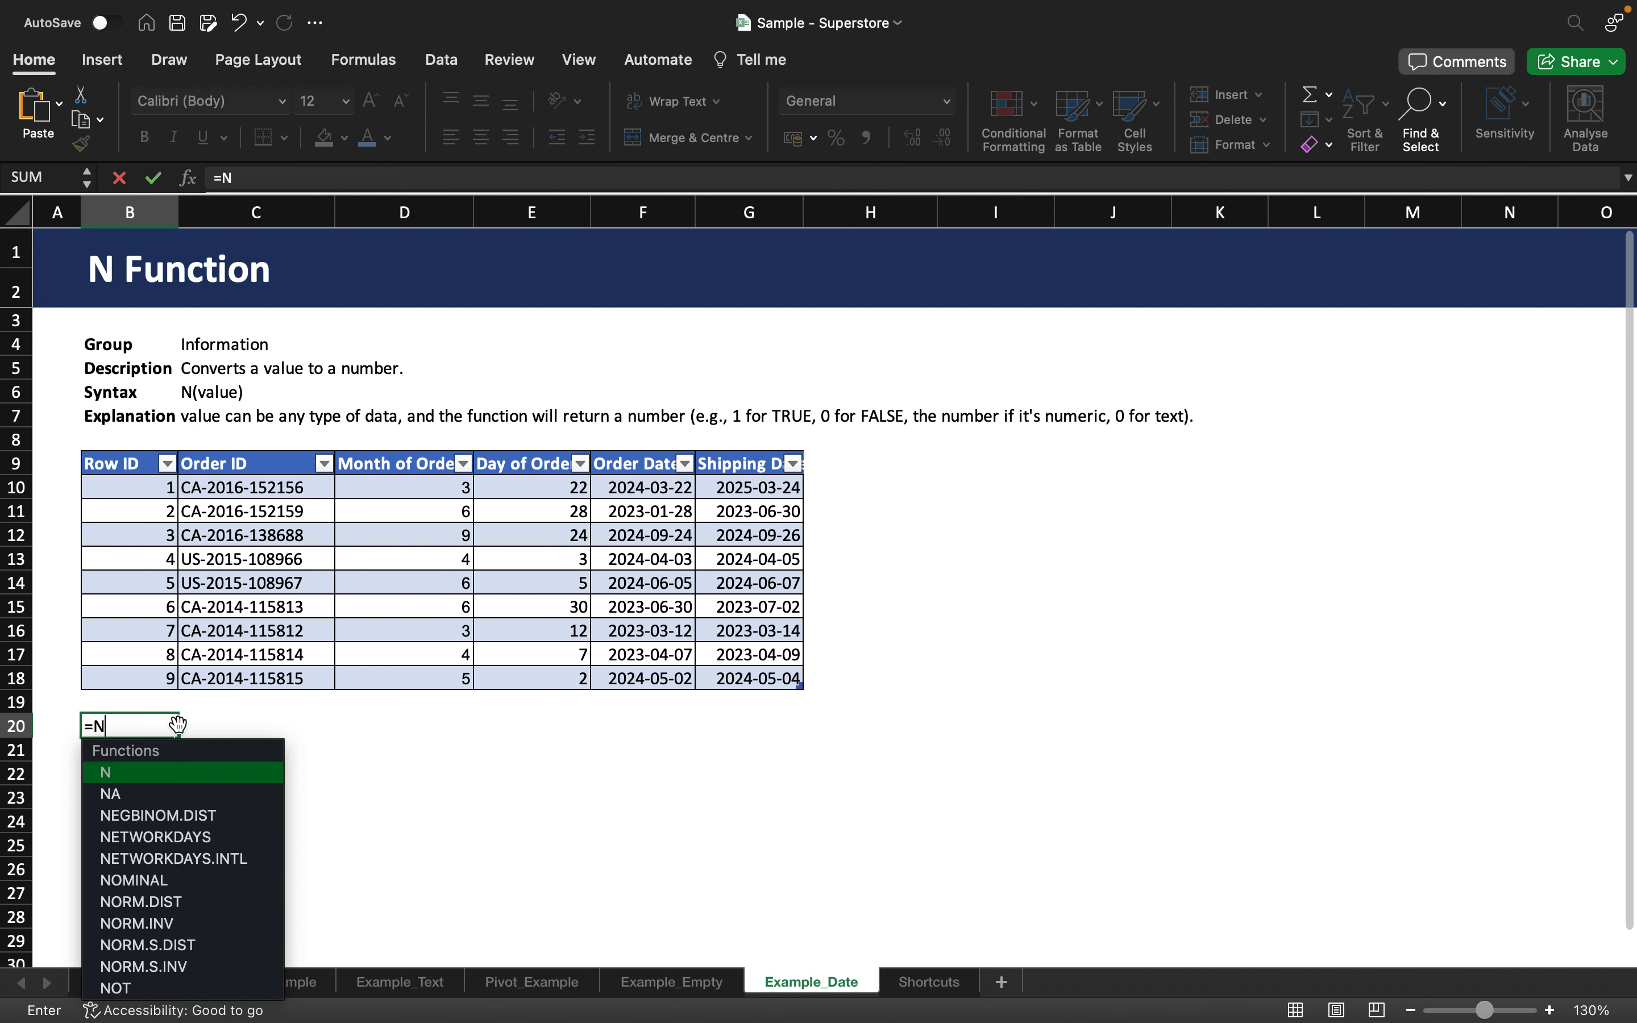
{"action": "left_click", "coordinate": [138, 542]}
{"action": "type", "text": ")"}
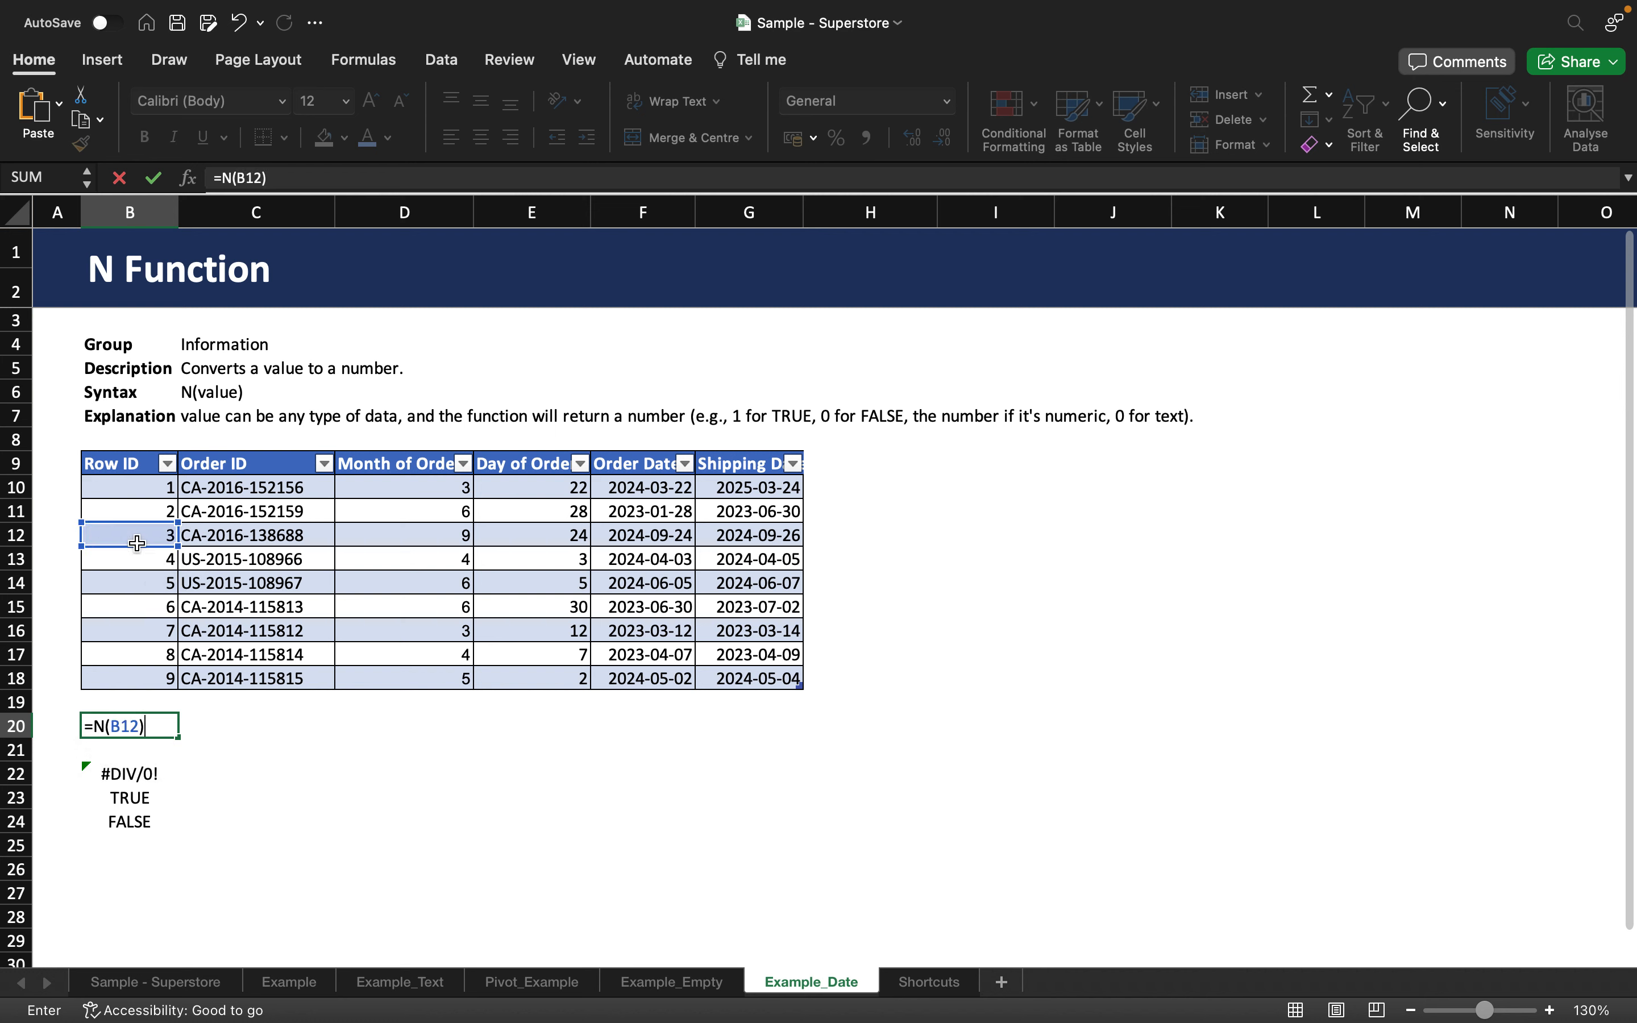
{"action": "key", "text": "Return"}
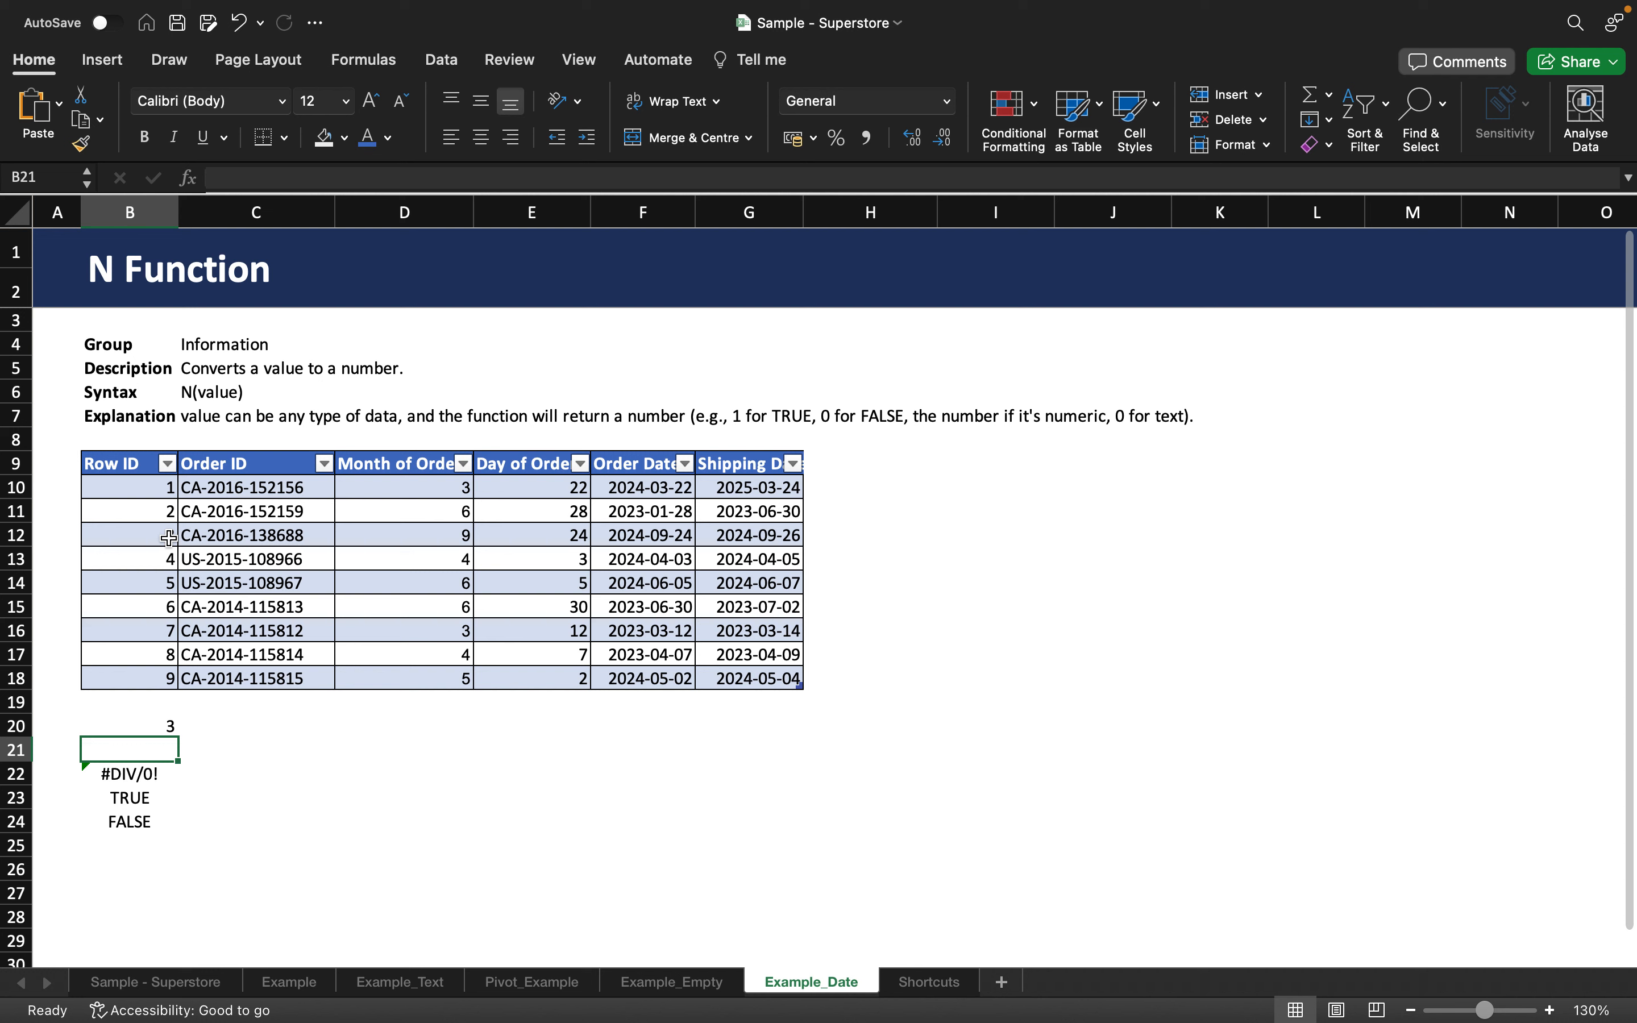
Enter =N(C15) in C20 to convert the text order ID.
{"action": "left_click", "coordinate": [278, 629]}
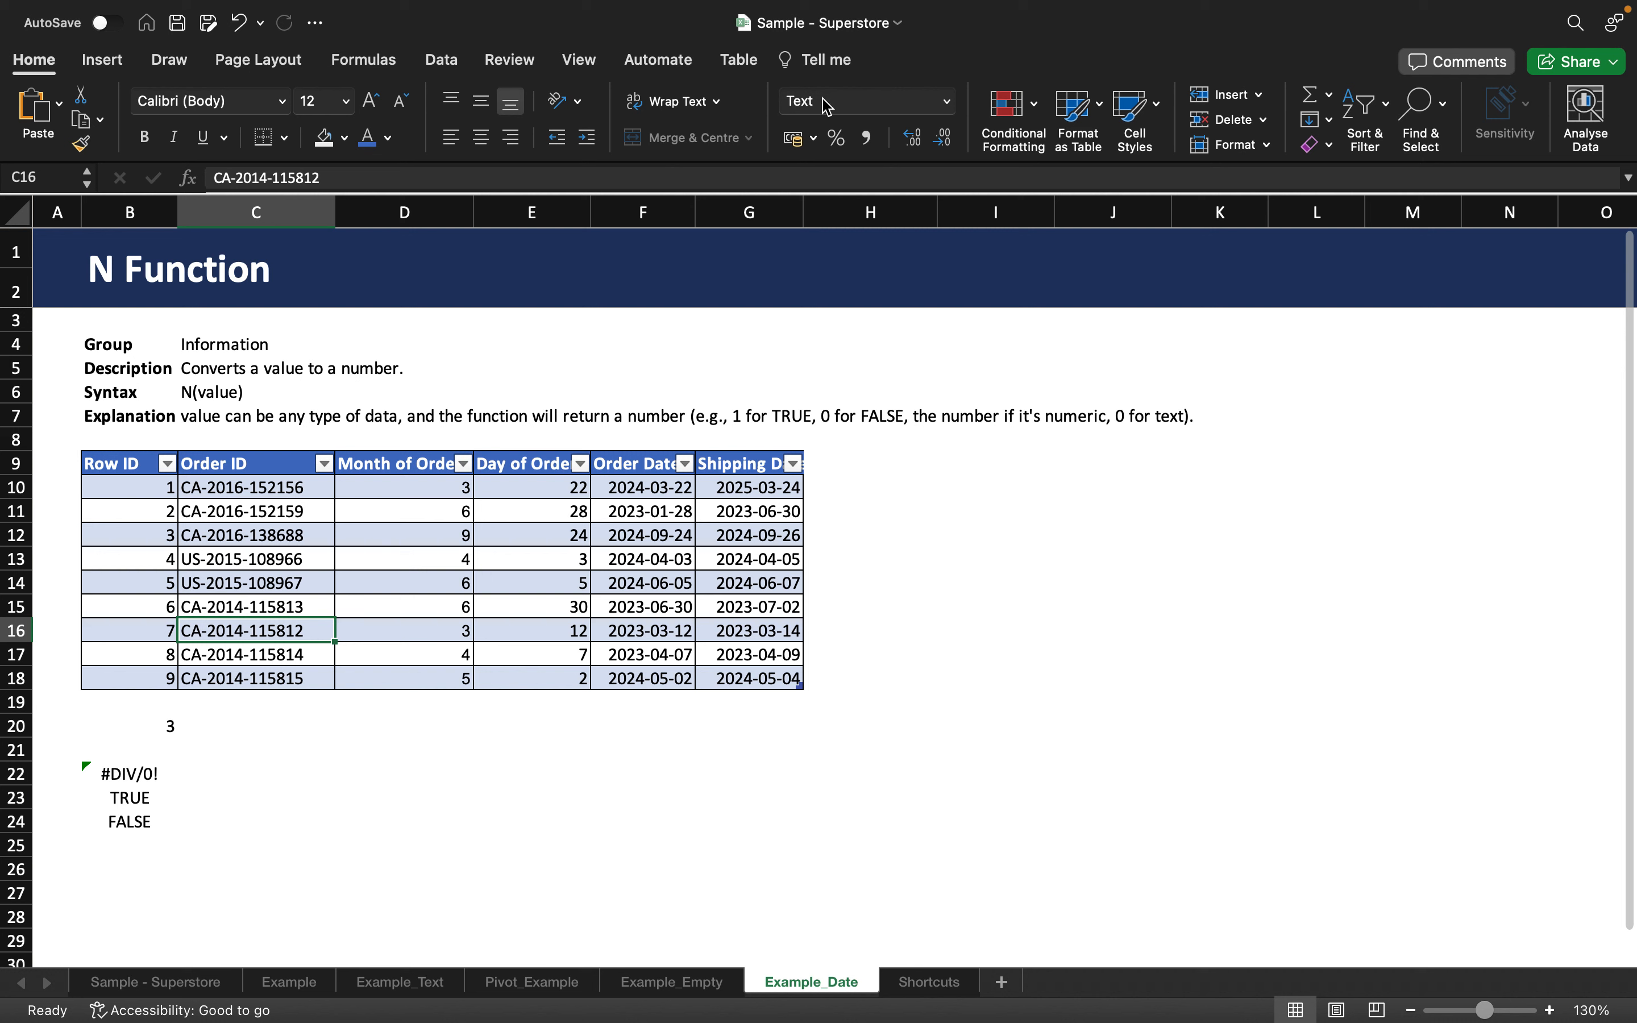
{"action": "left_click", "coordinate": [214, 725]}
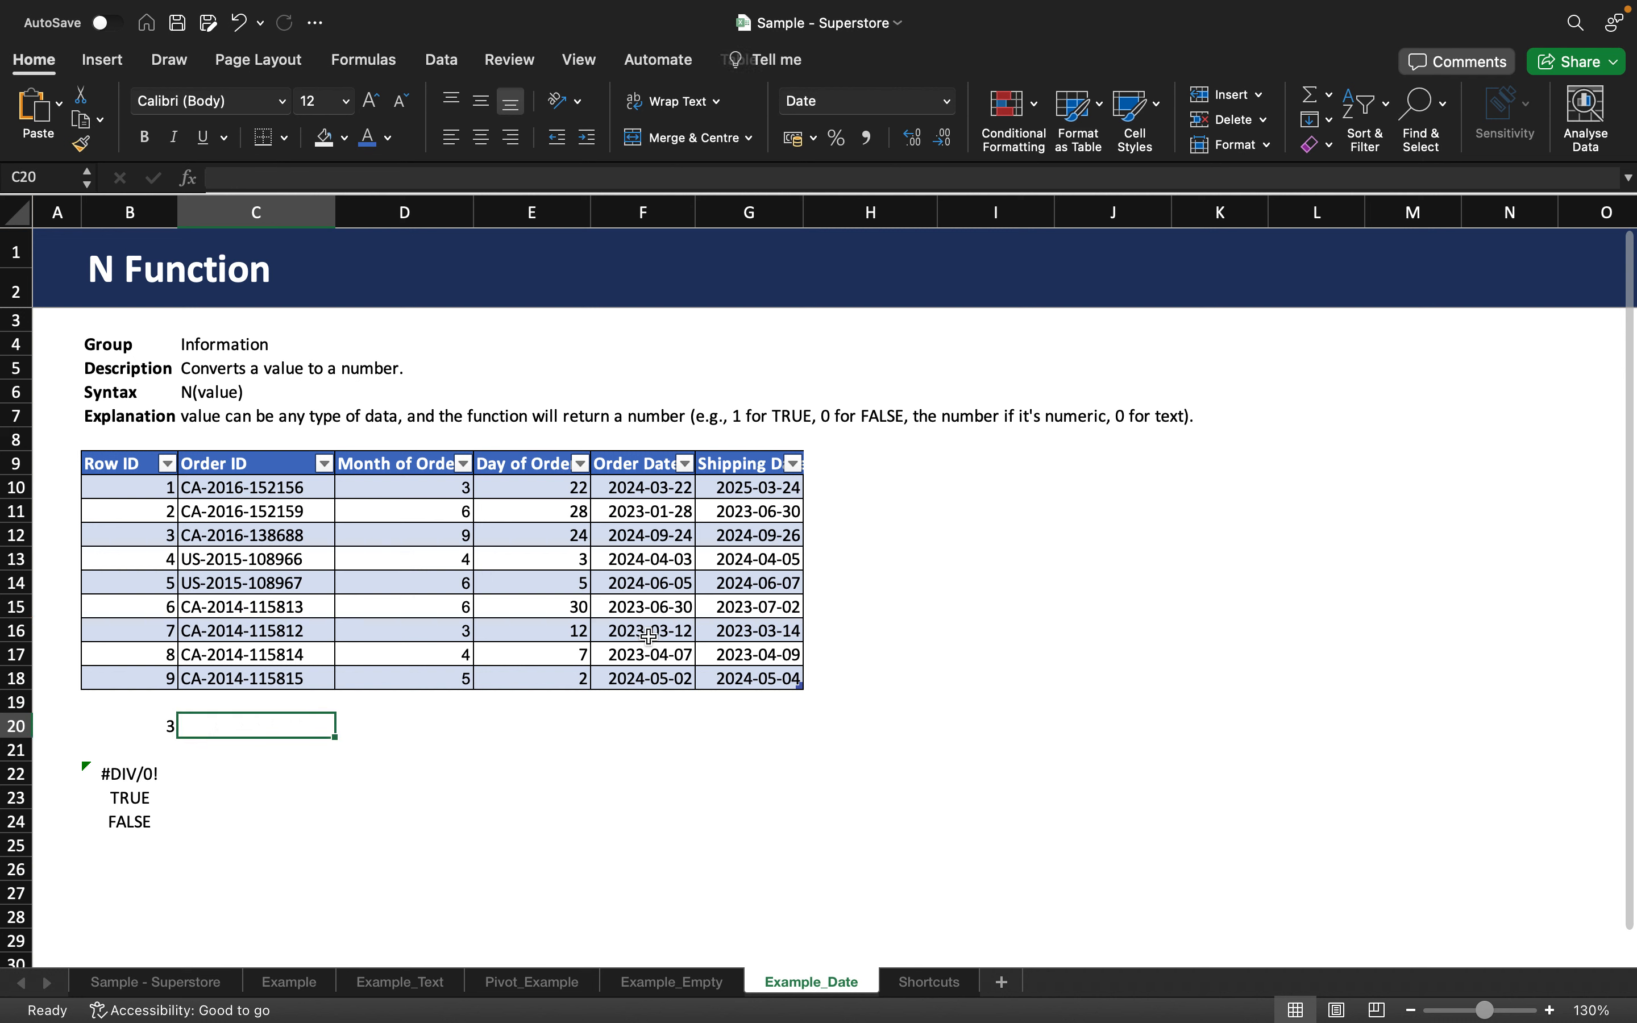
{"action": "type", "text": "=N("}
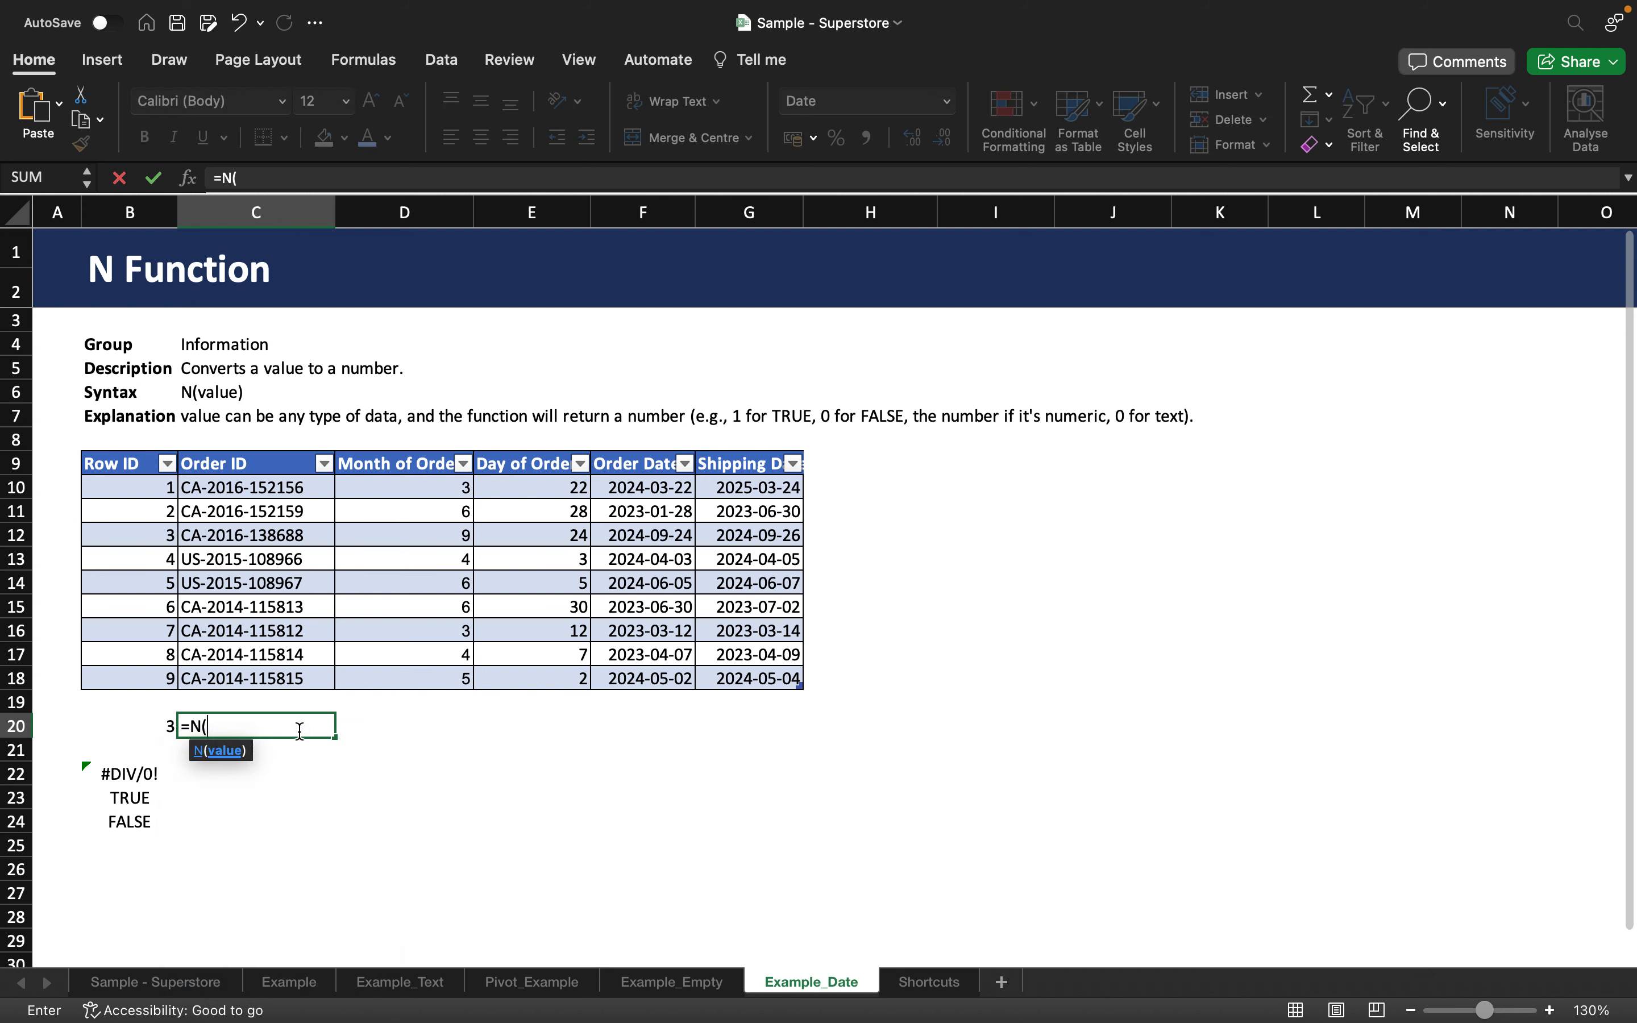
{"action": "left_click", "coordinate": [292, 612]}
{"action": "type", "text": ")"}
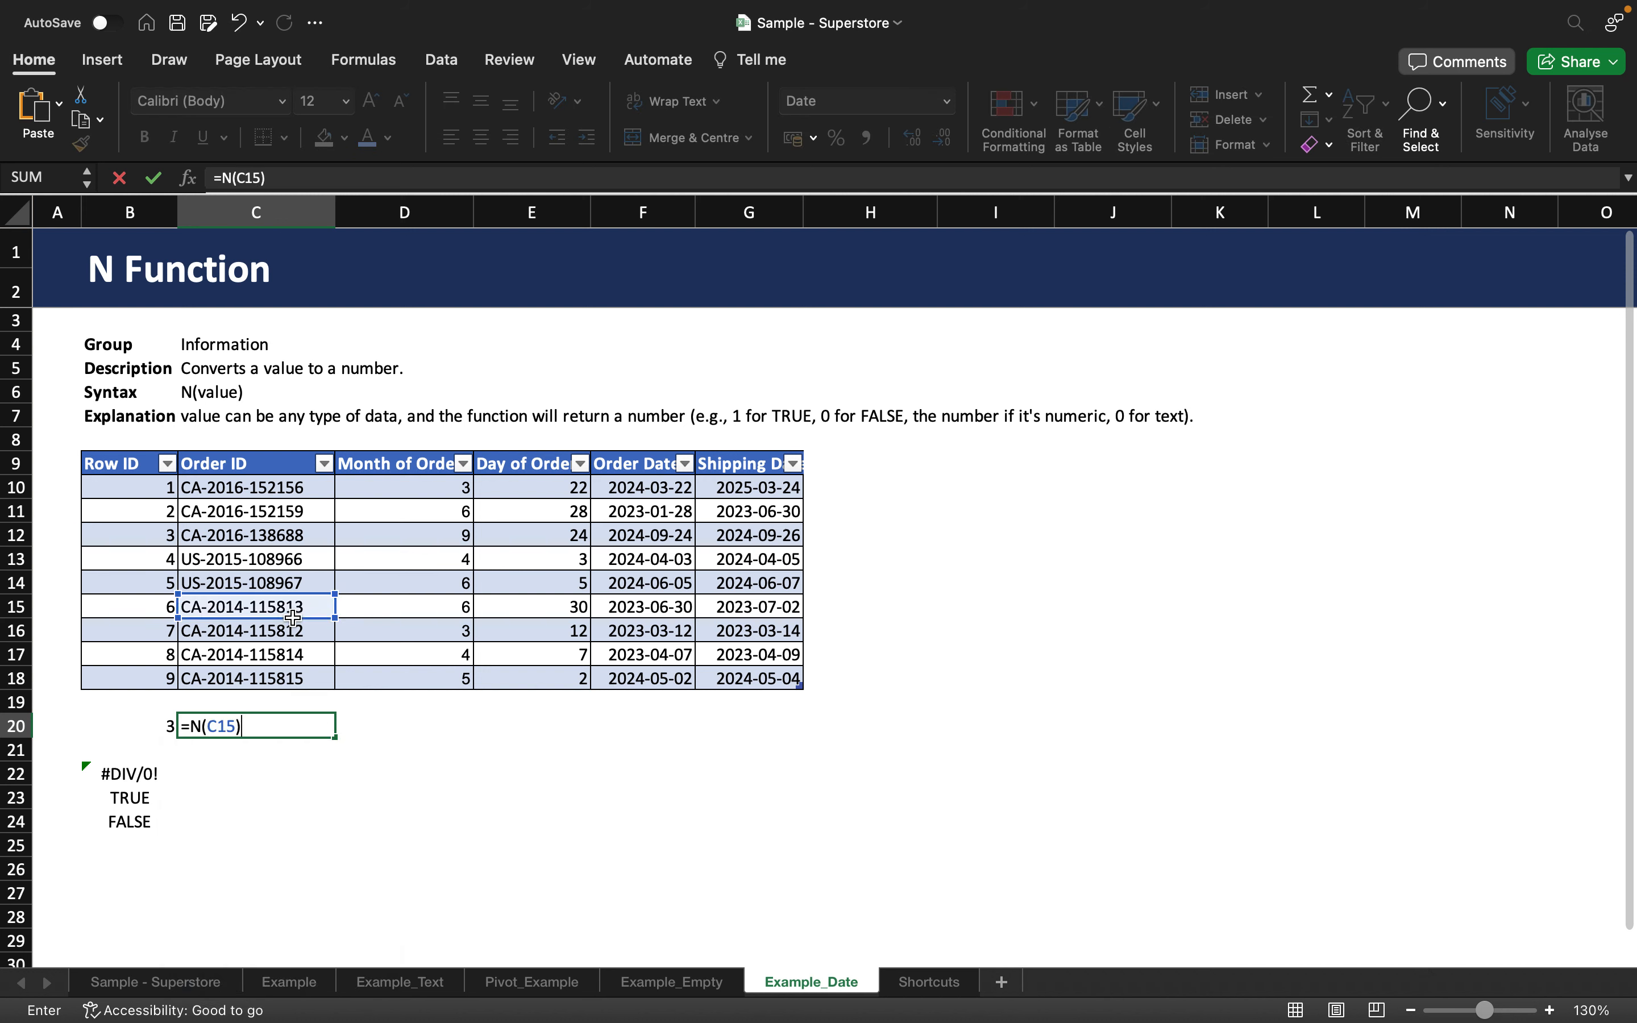
{"action": "key", "text": "ctrl+Return"}
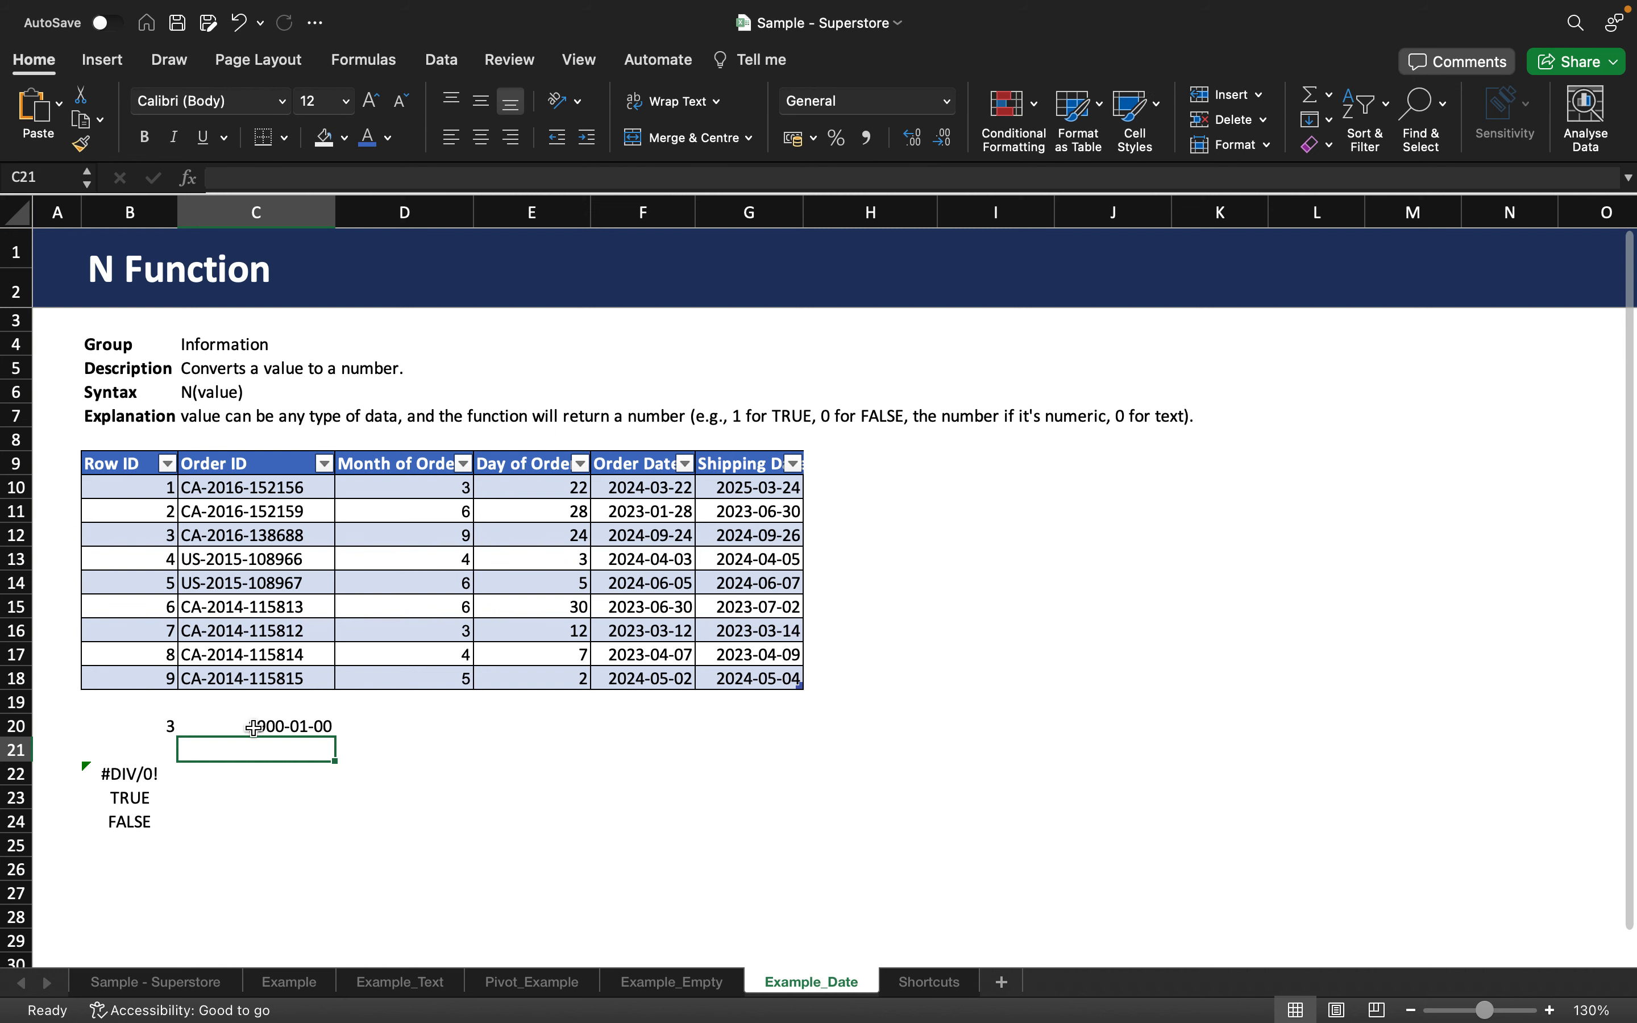
Format C20 as Number, then switch it to General.
{"action": "left_click", "coordinate": [948, 101]}
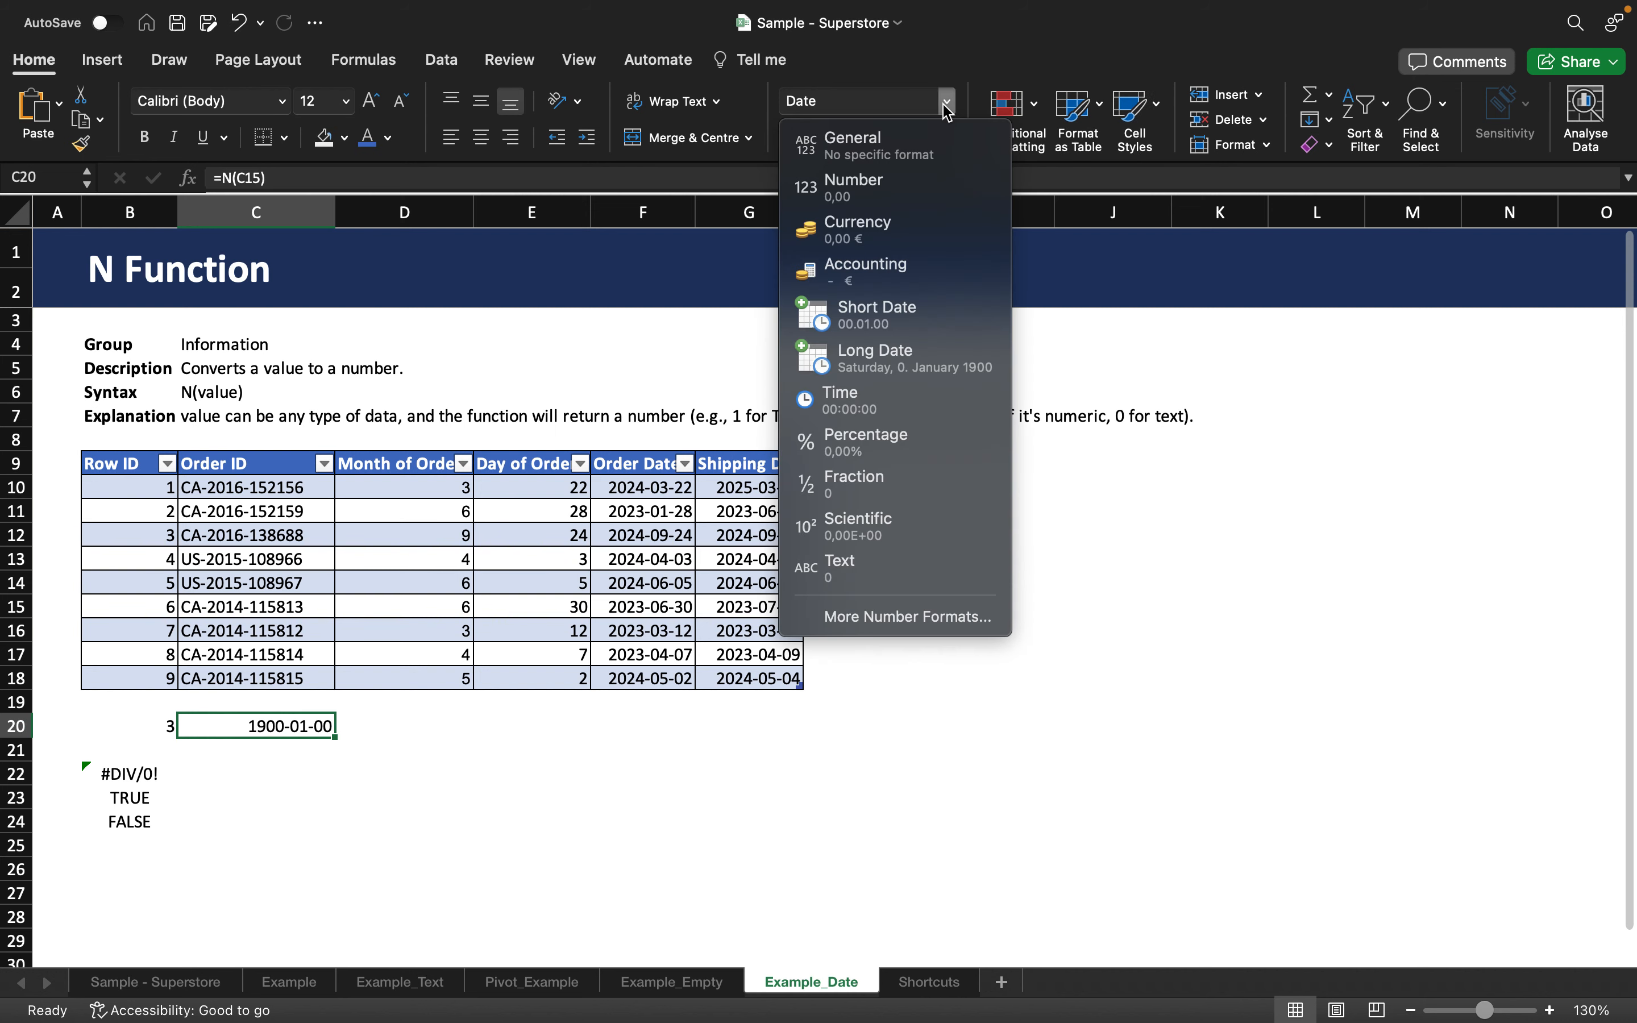
{"action": "left_click", "coordinate": [885, 176]}
{"action": "left_click", "coordinate": [947, 102]}
{"action": "left_click", "coordinate": [897, 148]}
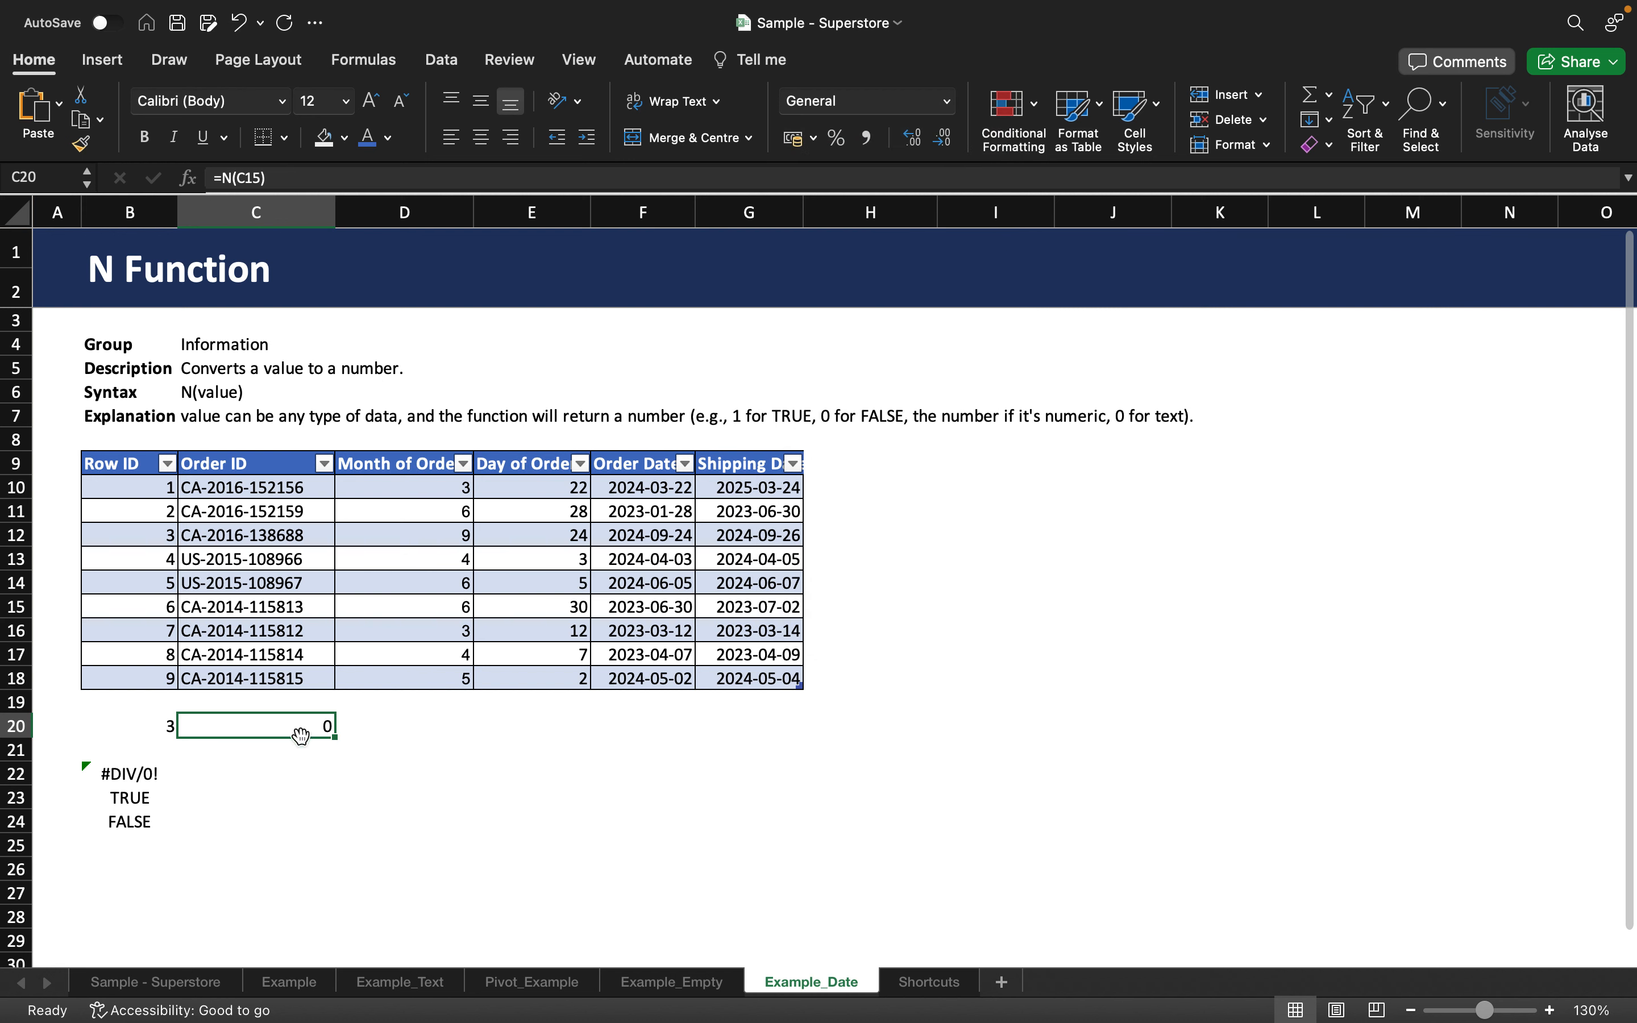
{"action": "left_click", "coordinate": [382, 734]}
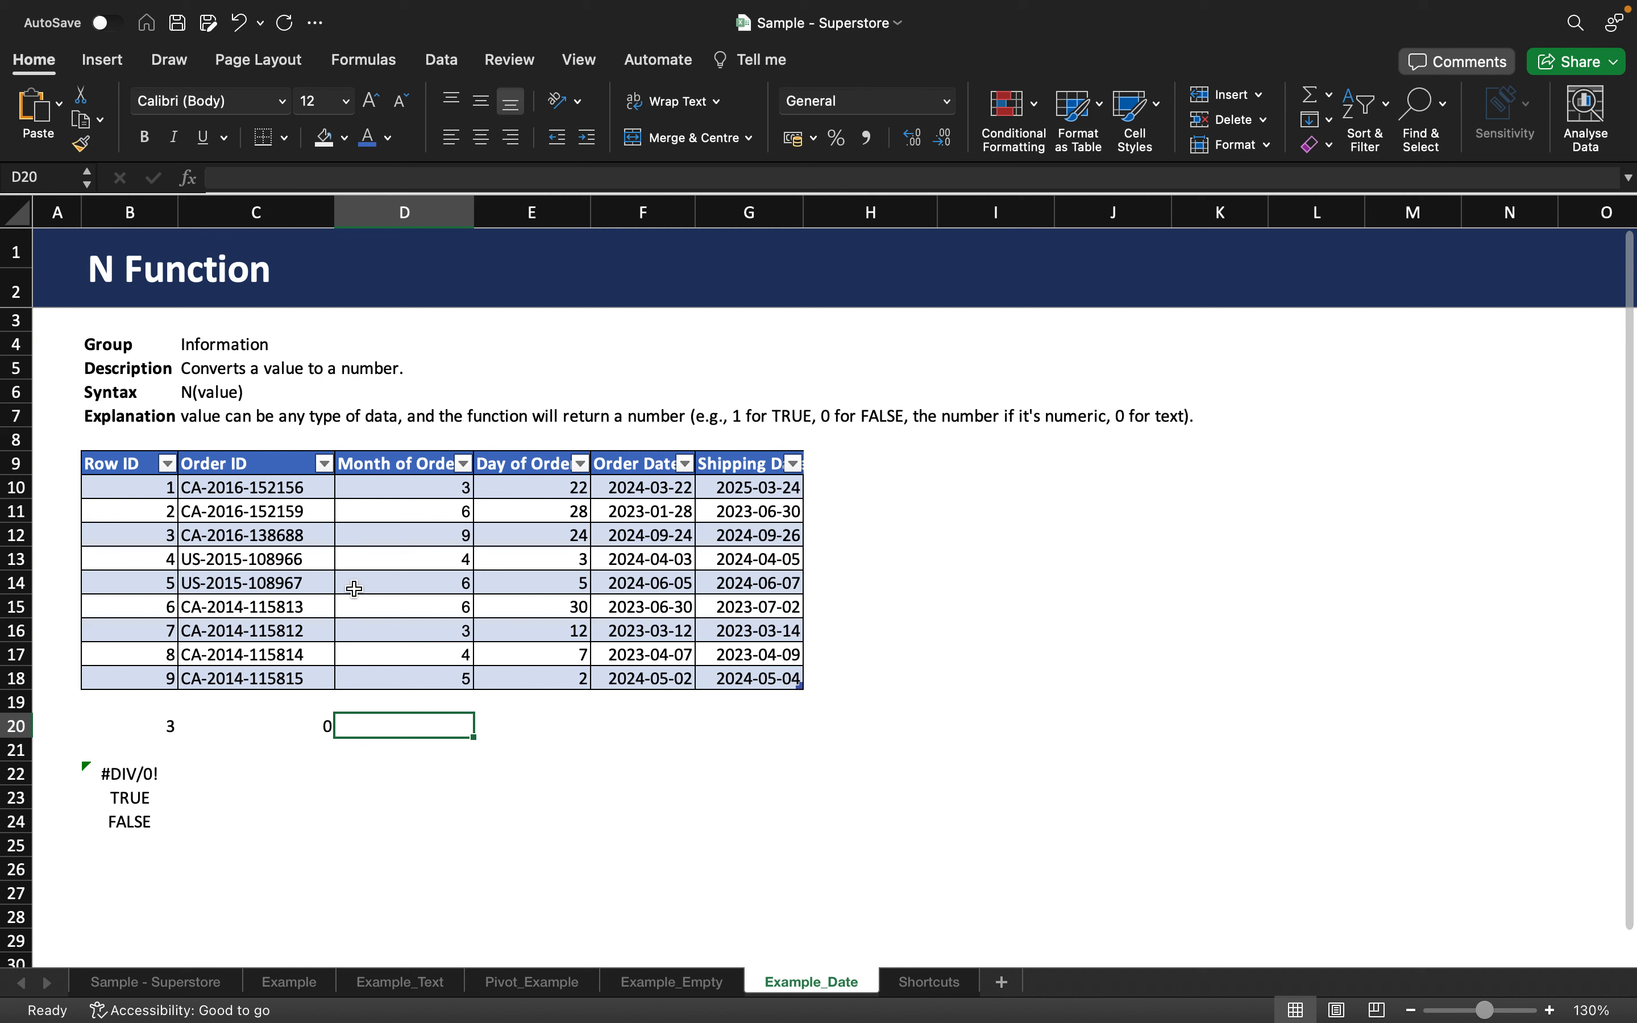
Clear C20 and re-enter =N(C15), returning 0.
{"action": "left_click", "coordinate": [253, 725]}
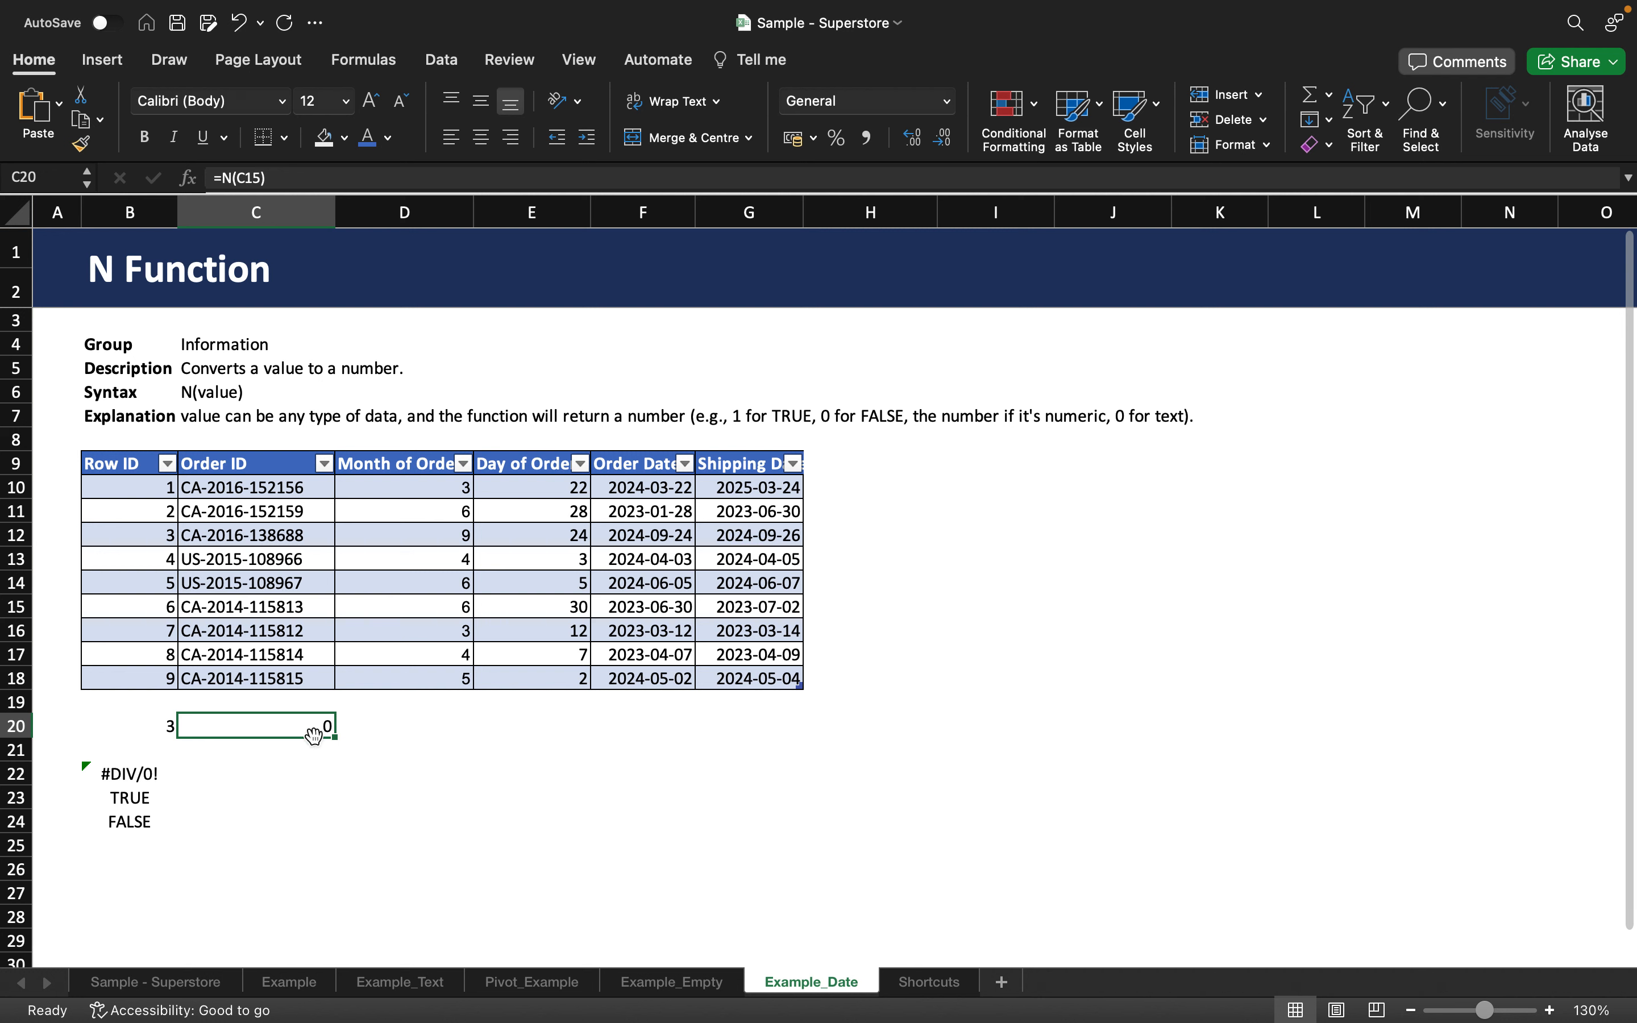
{"action": "key", "text": "Delete"}
{"action": "type", "text": "="}
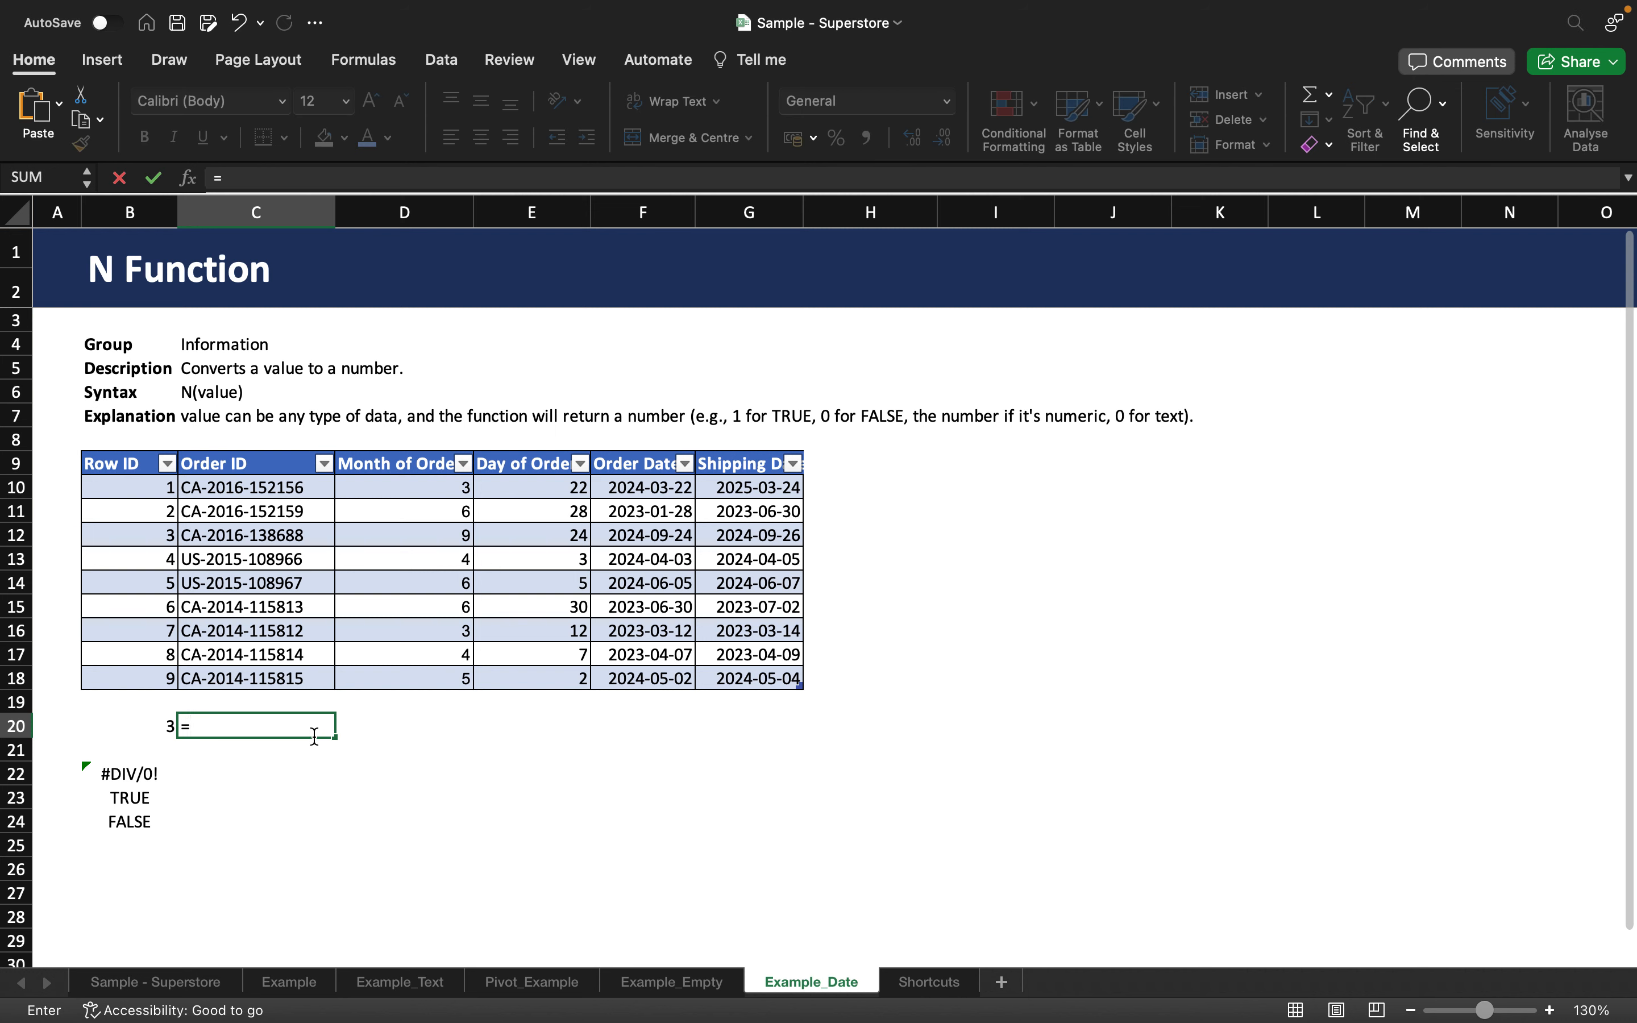
{"action": "type", "text": "N("}
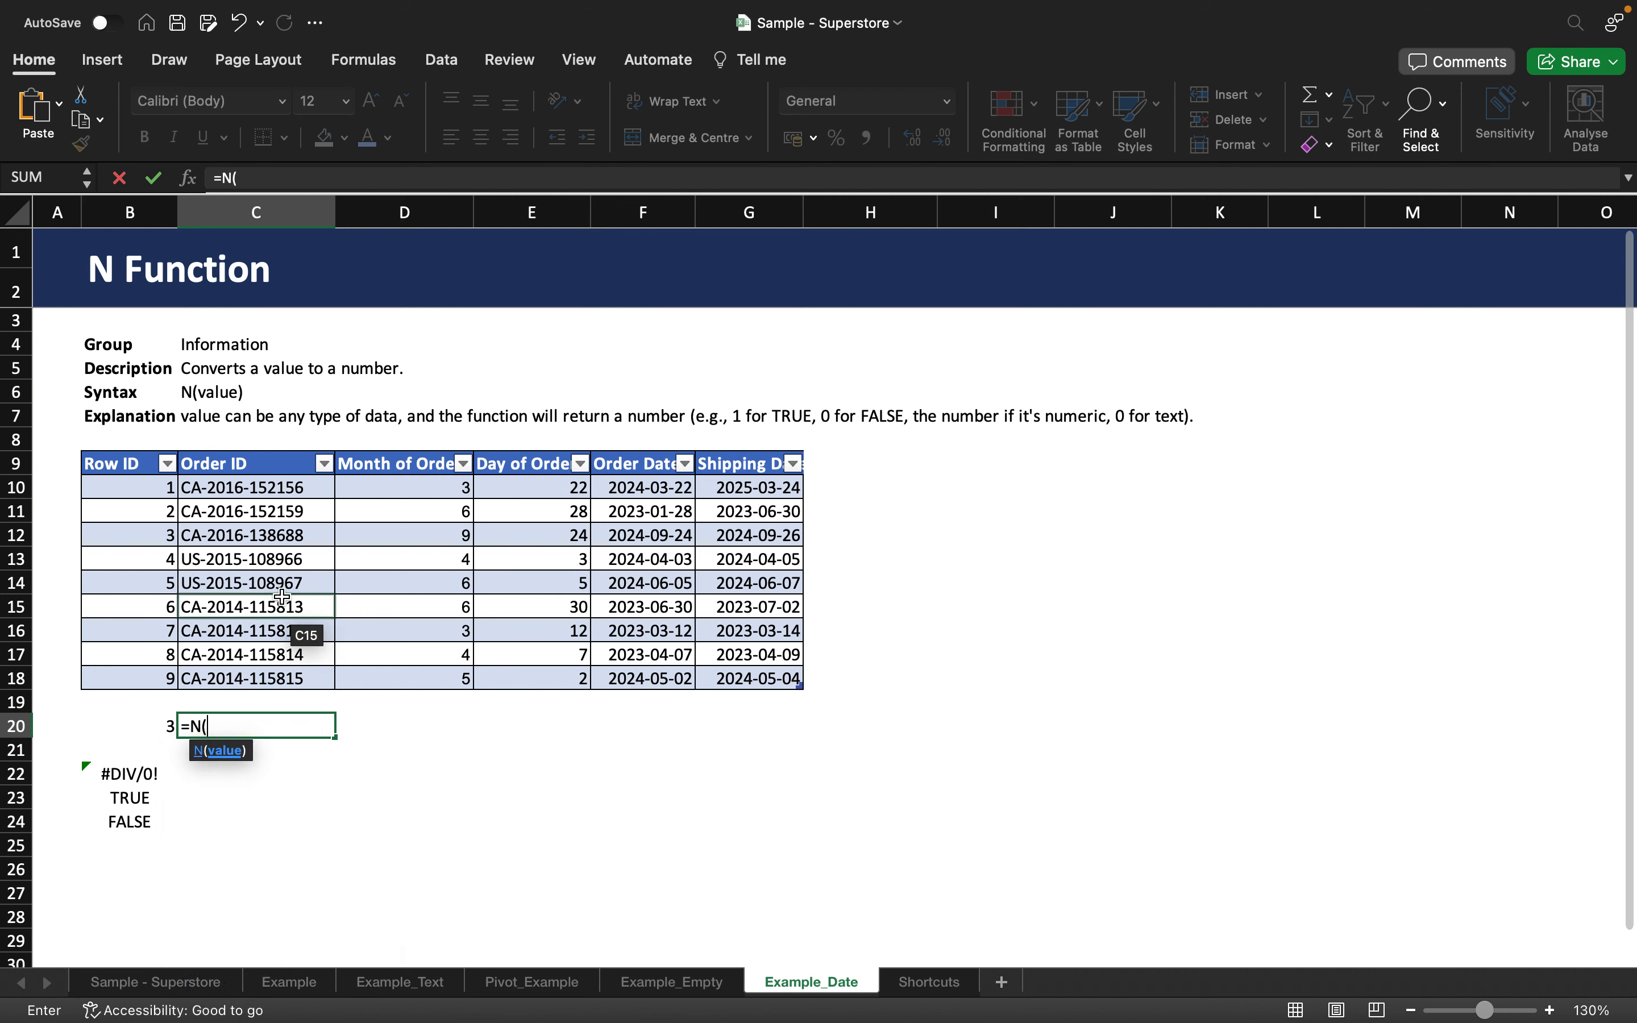
{"action": "left_click", "coordinate": [277, 600]}
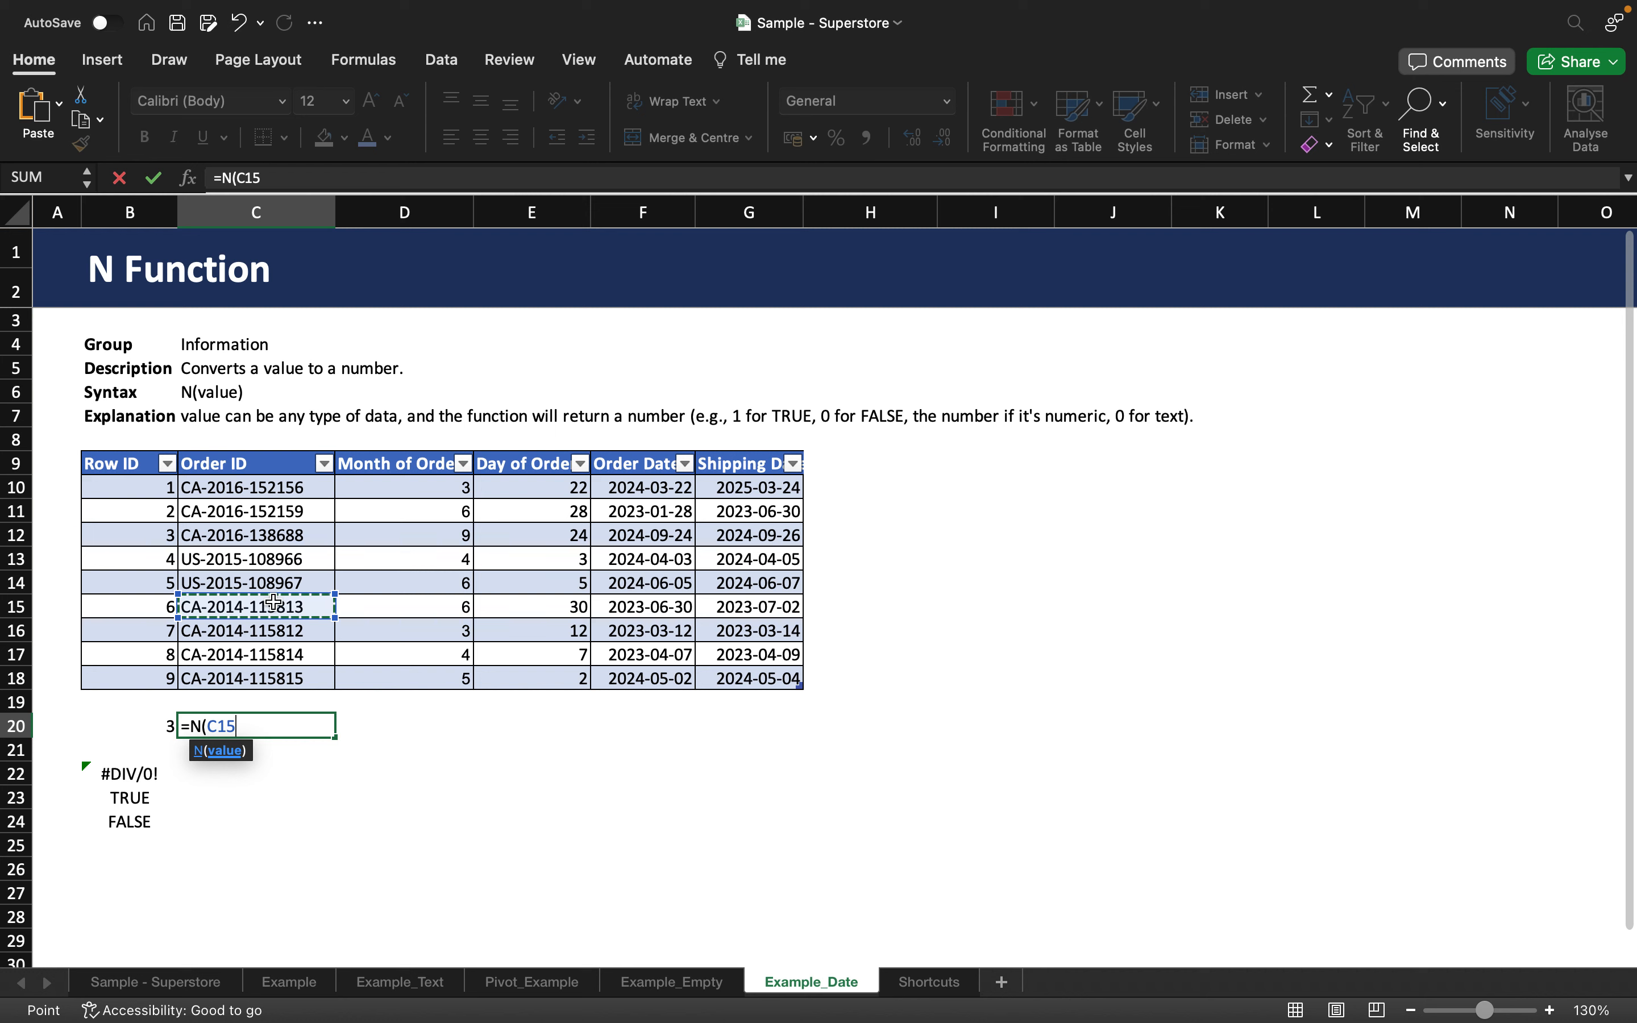
{"action": "type", "text": ")"}
{"action": "key", "text": "Return"}
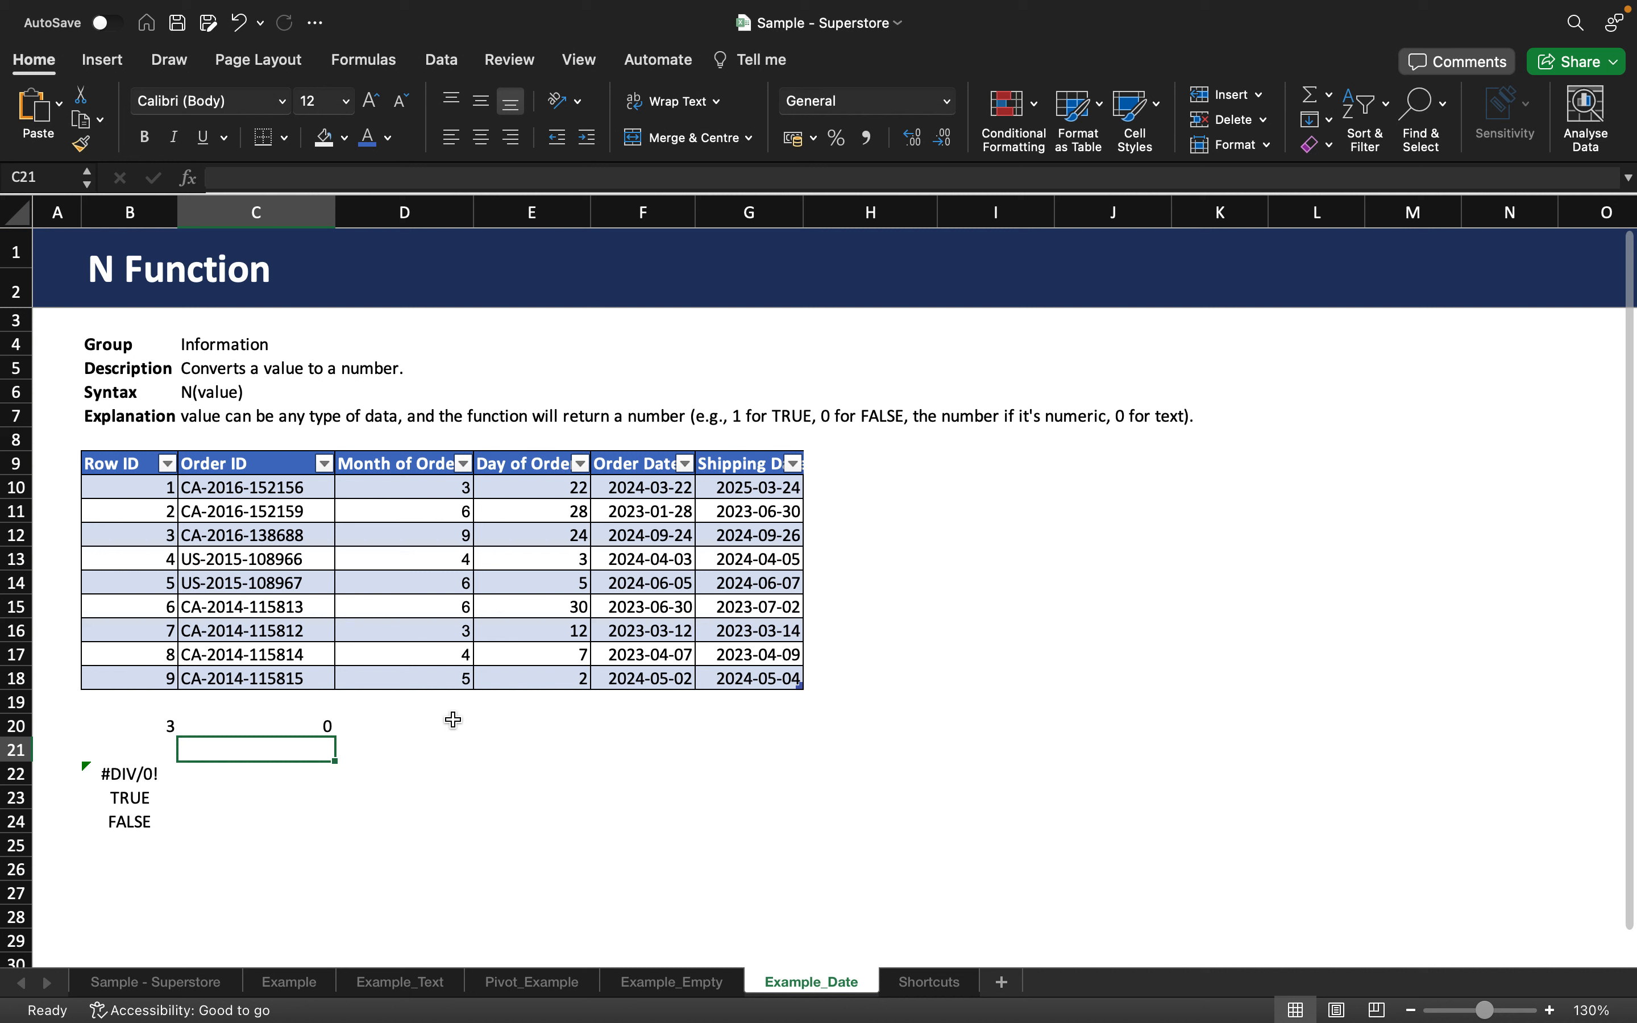
Enter =N(F17) in F20 to convert the 2023-04-07 order date to 45023.
{"action": "left_click", "coordinate": [643, 731]}
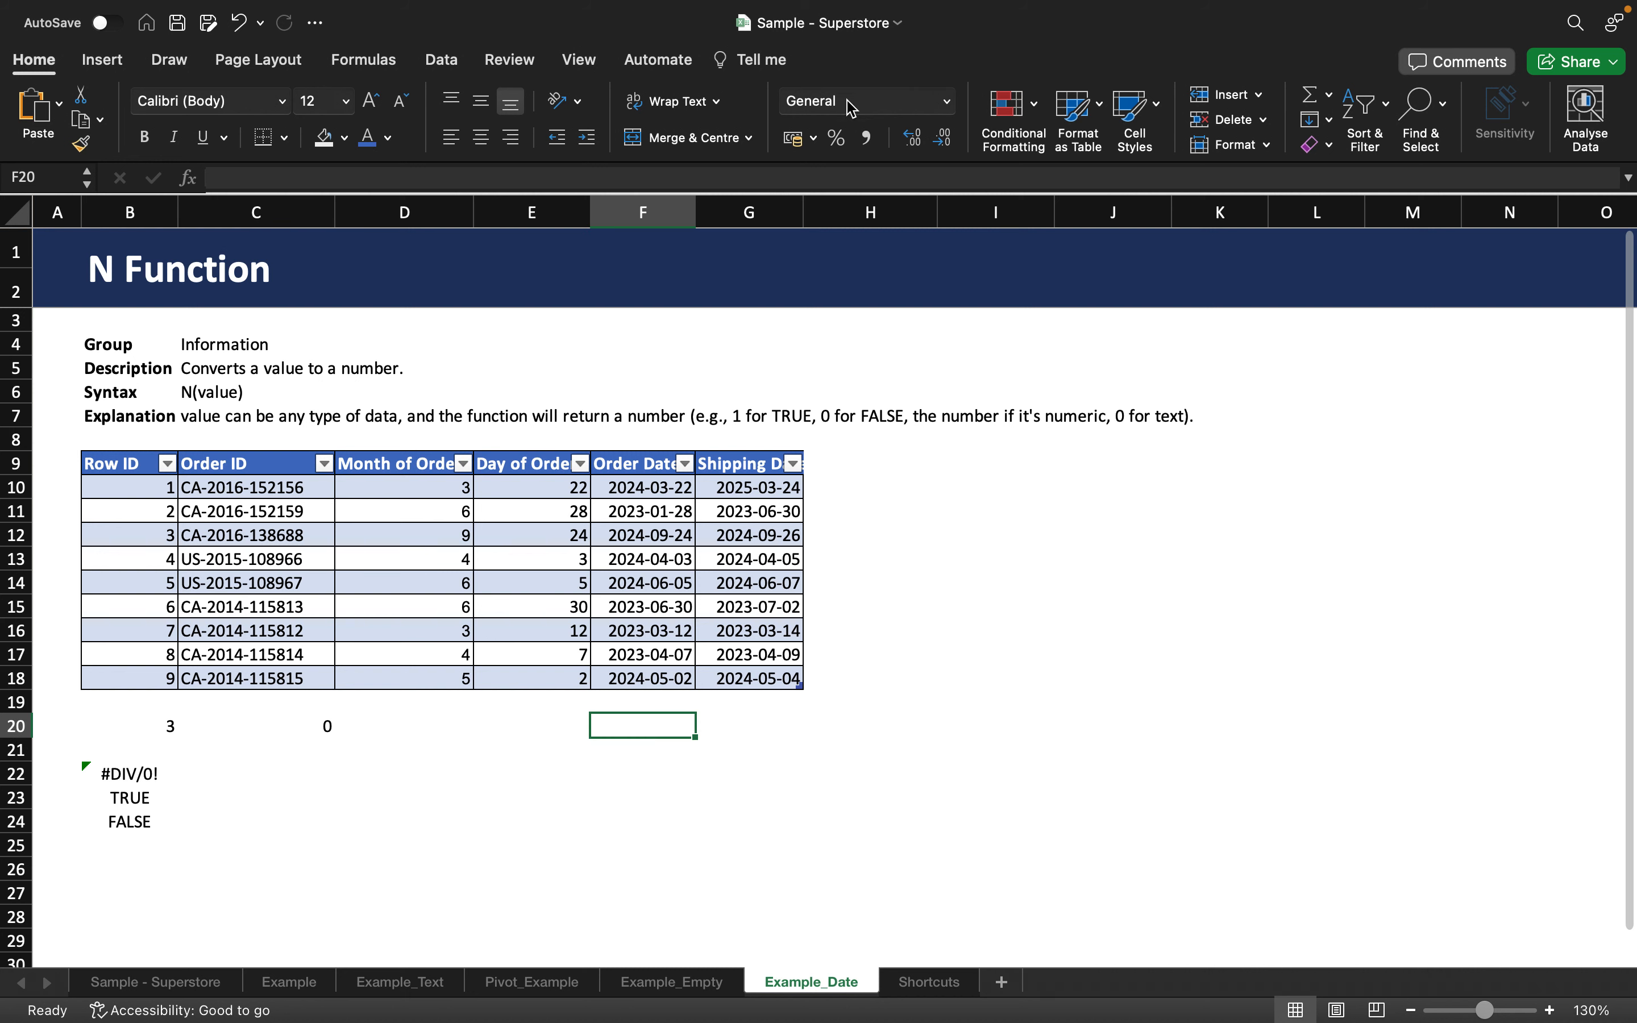
{"action": "type", "text": "="}
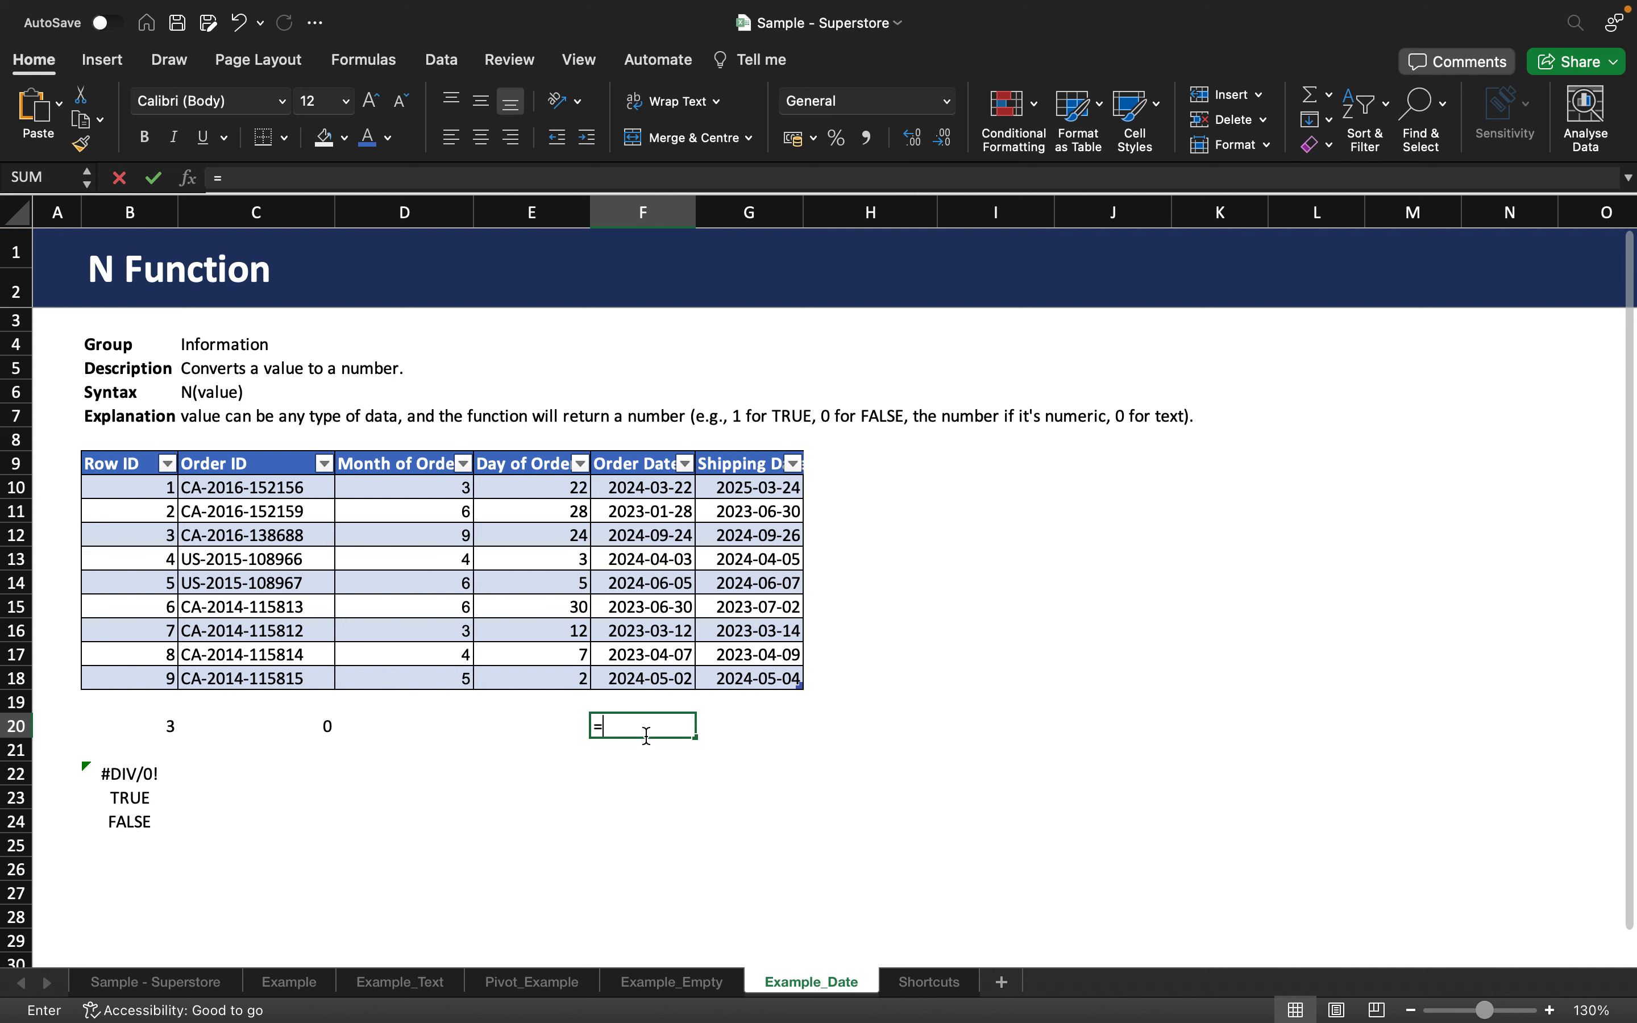
{"action": "type", "text": "N("}
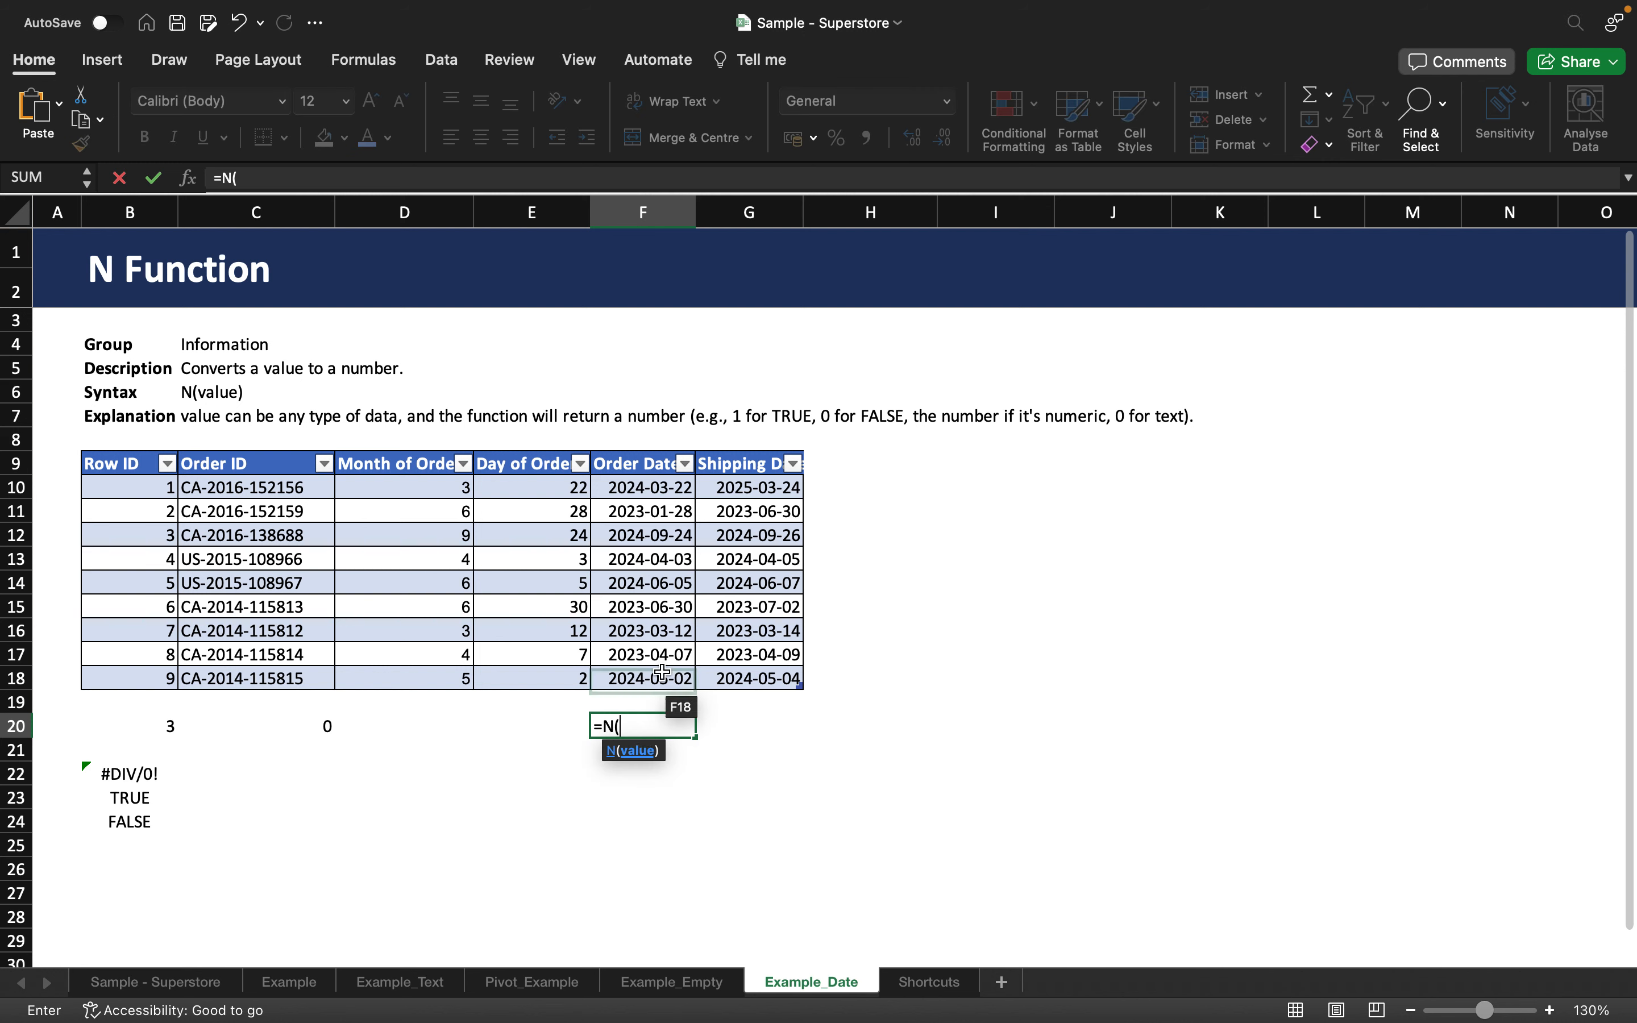
{"action": "left_click", "coordinate": [663, 653]}
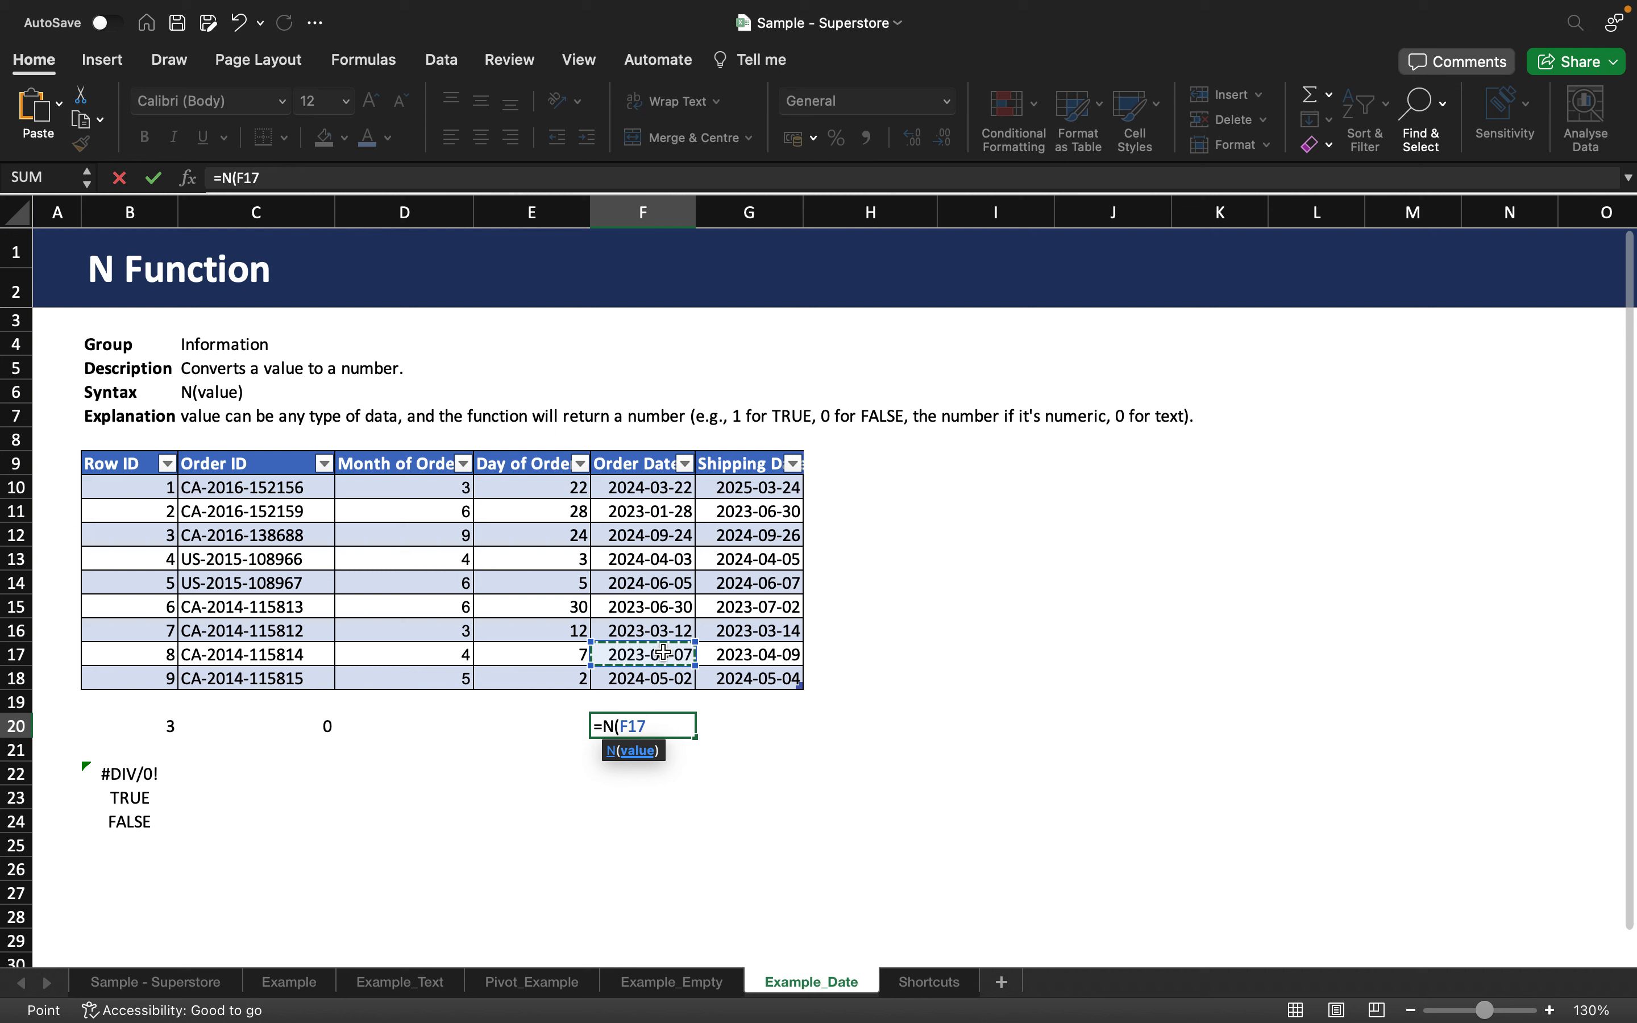
{"action": "type", "text": ")"}
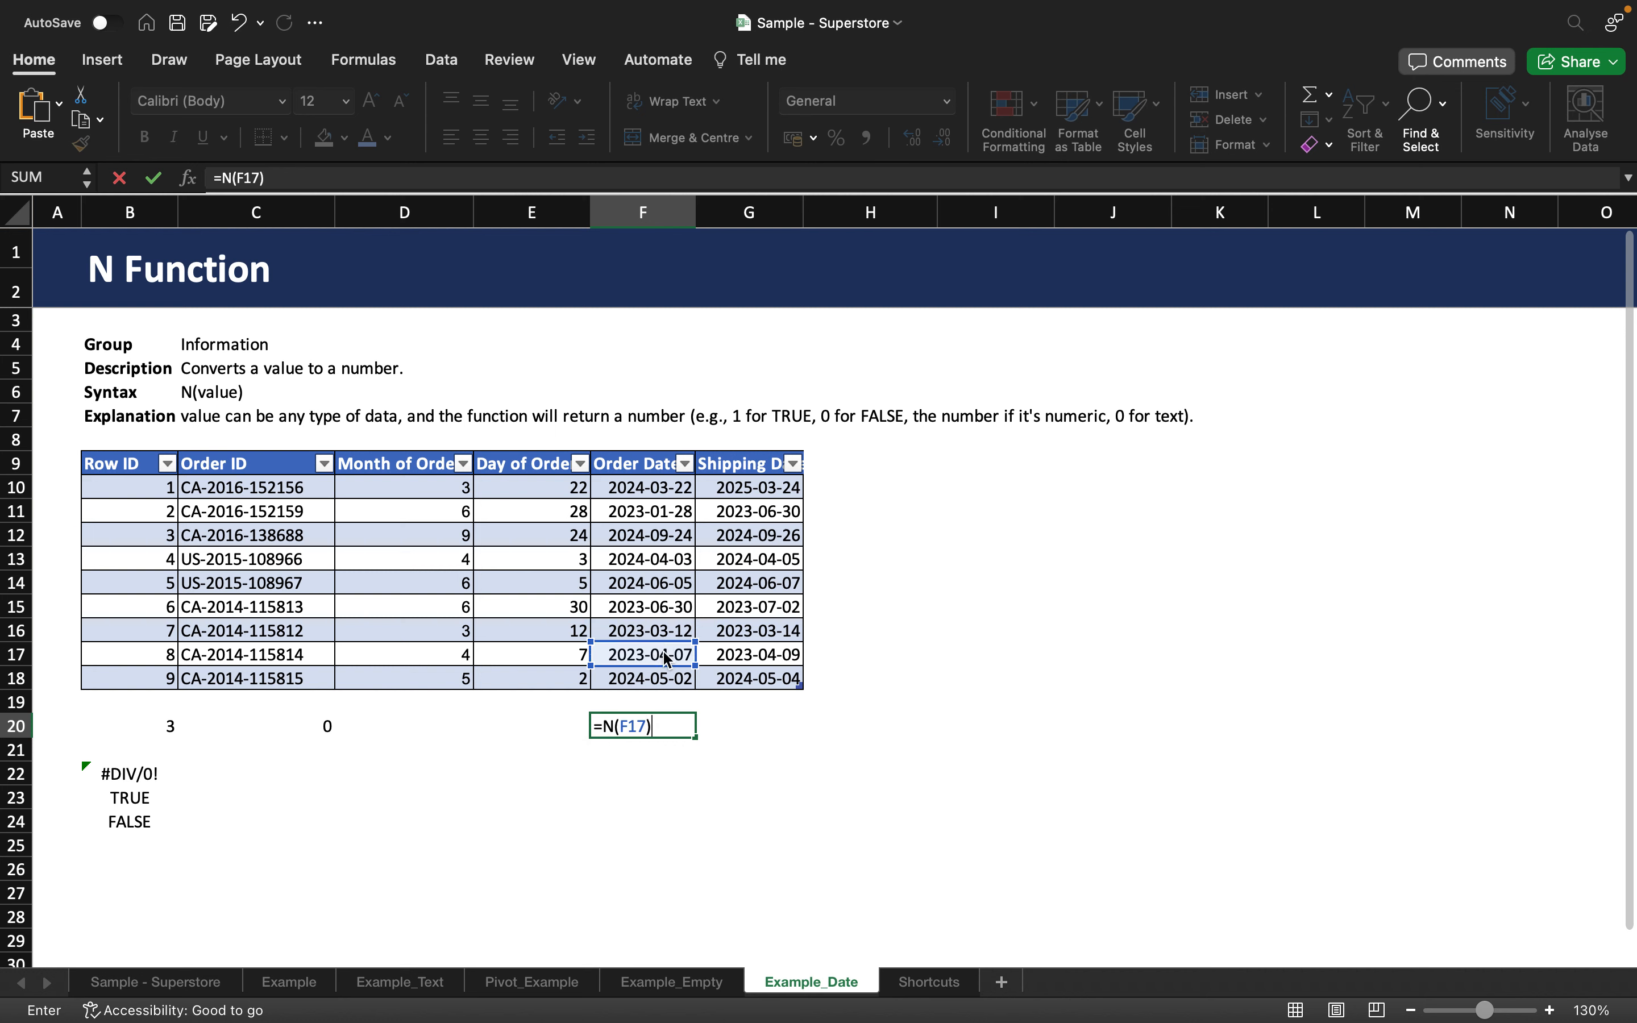
{"action": "key", "text": "Return"}
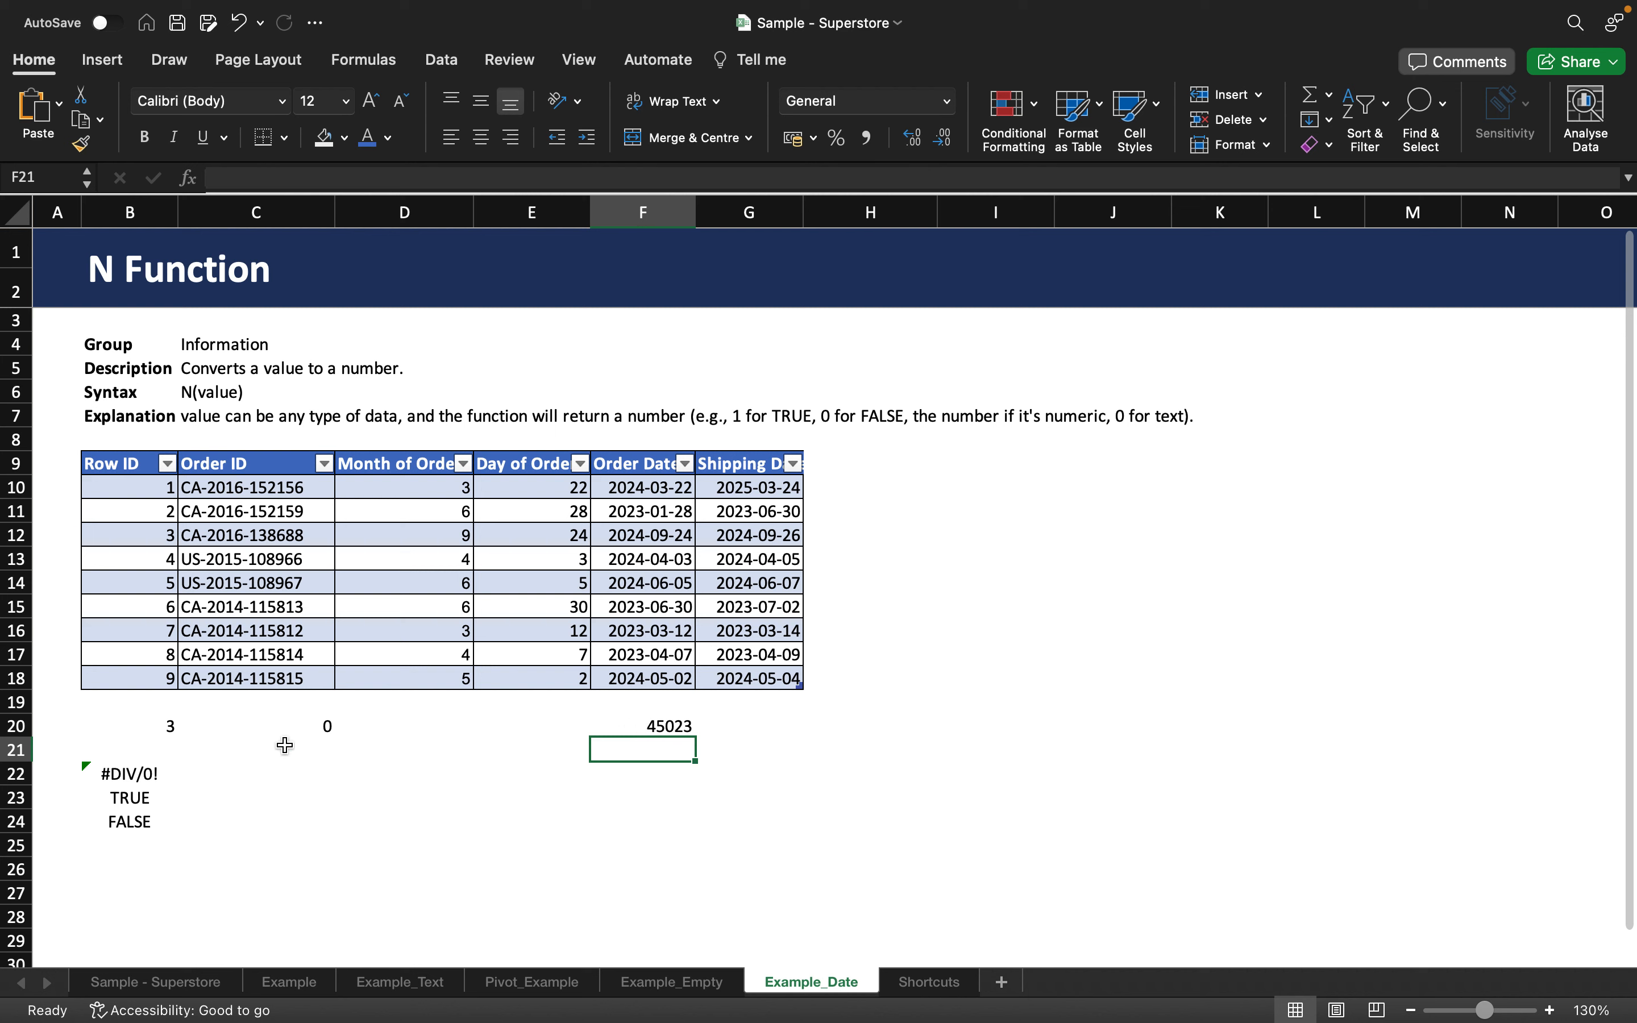
Enter =N(B22), =N(B23), =N(B24) in C22–C24, returning #DIV/0!, 1 and 0.
{"action": "left_click", "coordinate": [193, 782]}
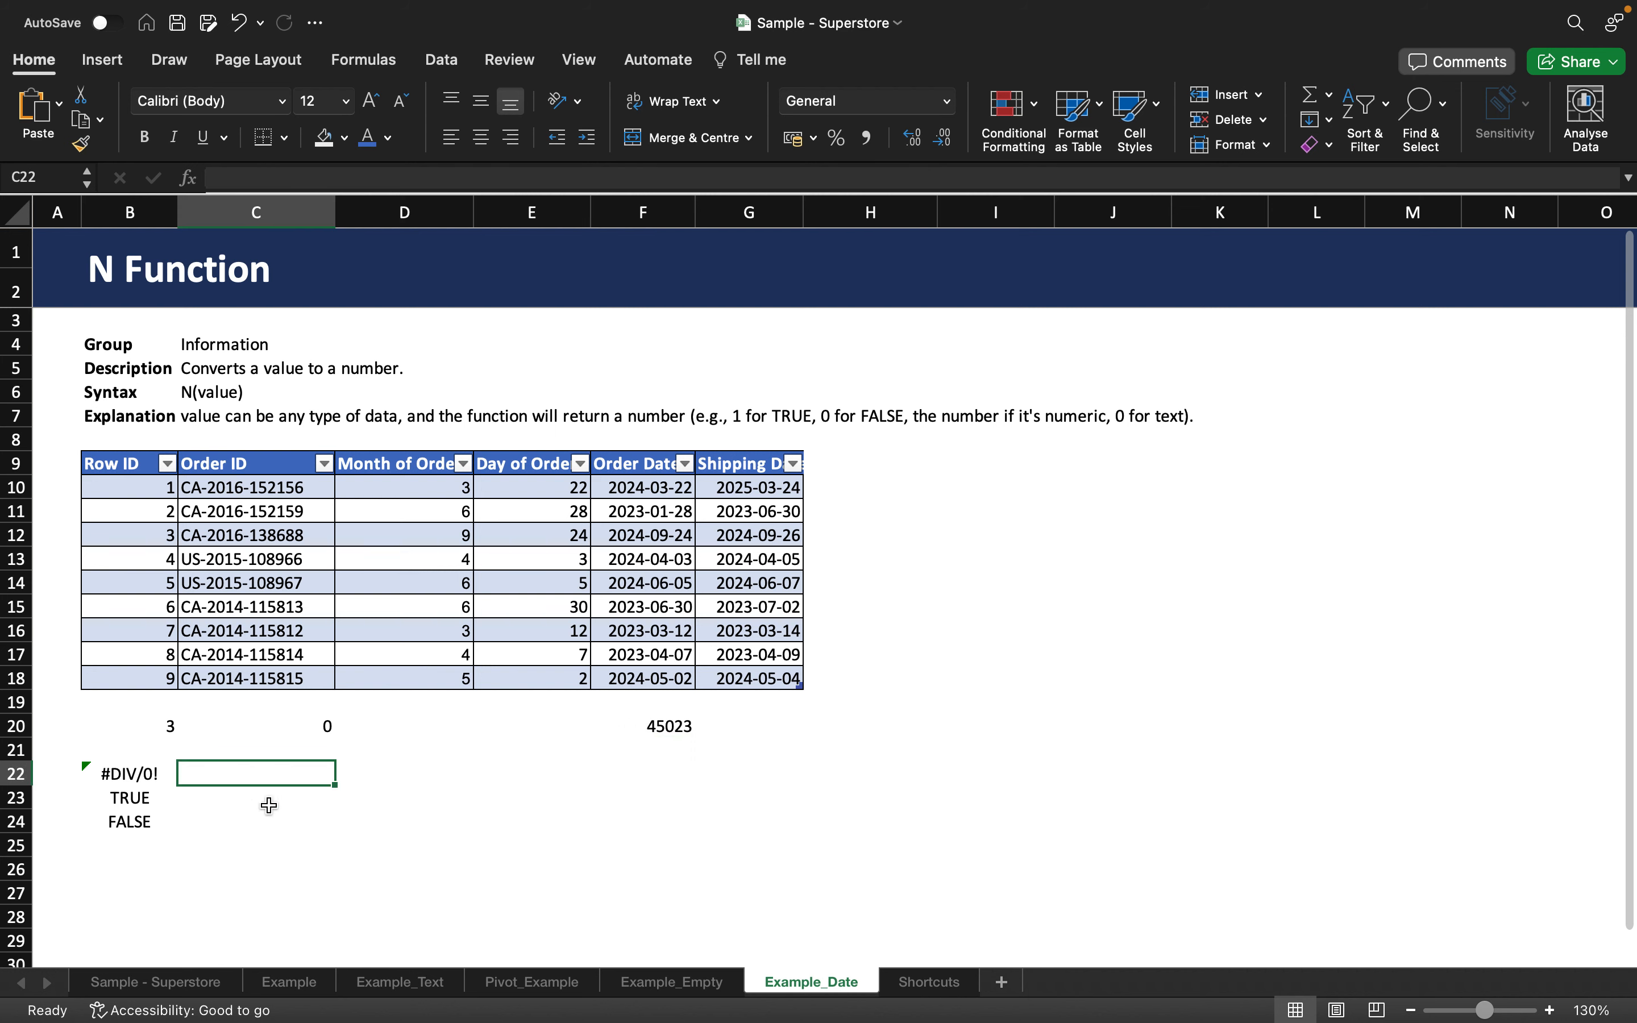
{"action": "type", "text": "=N"}
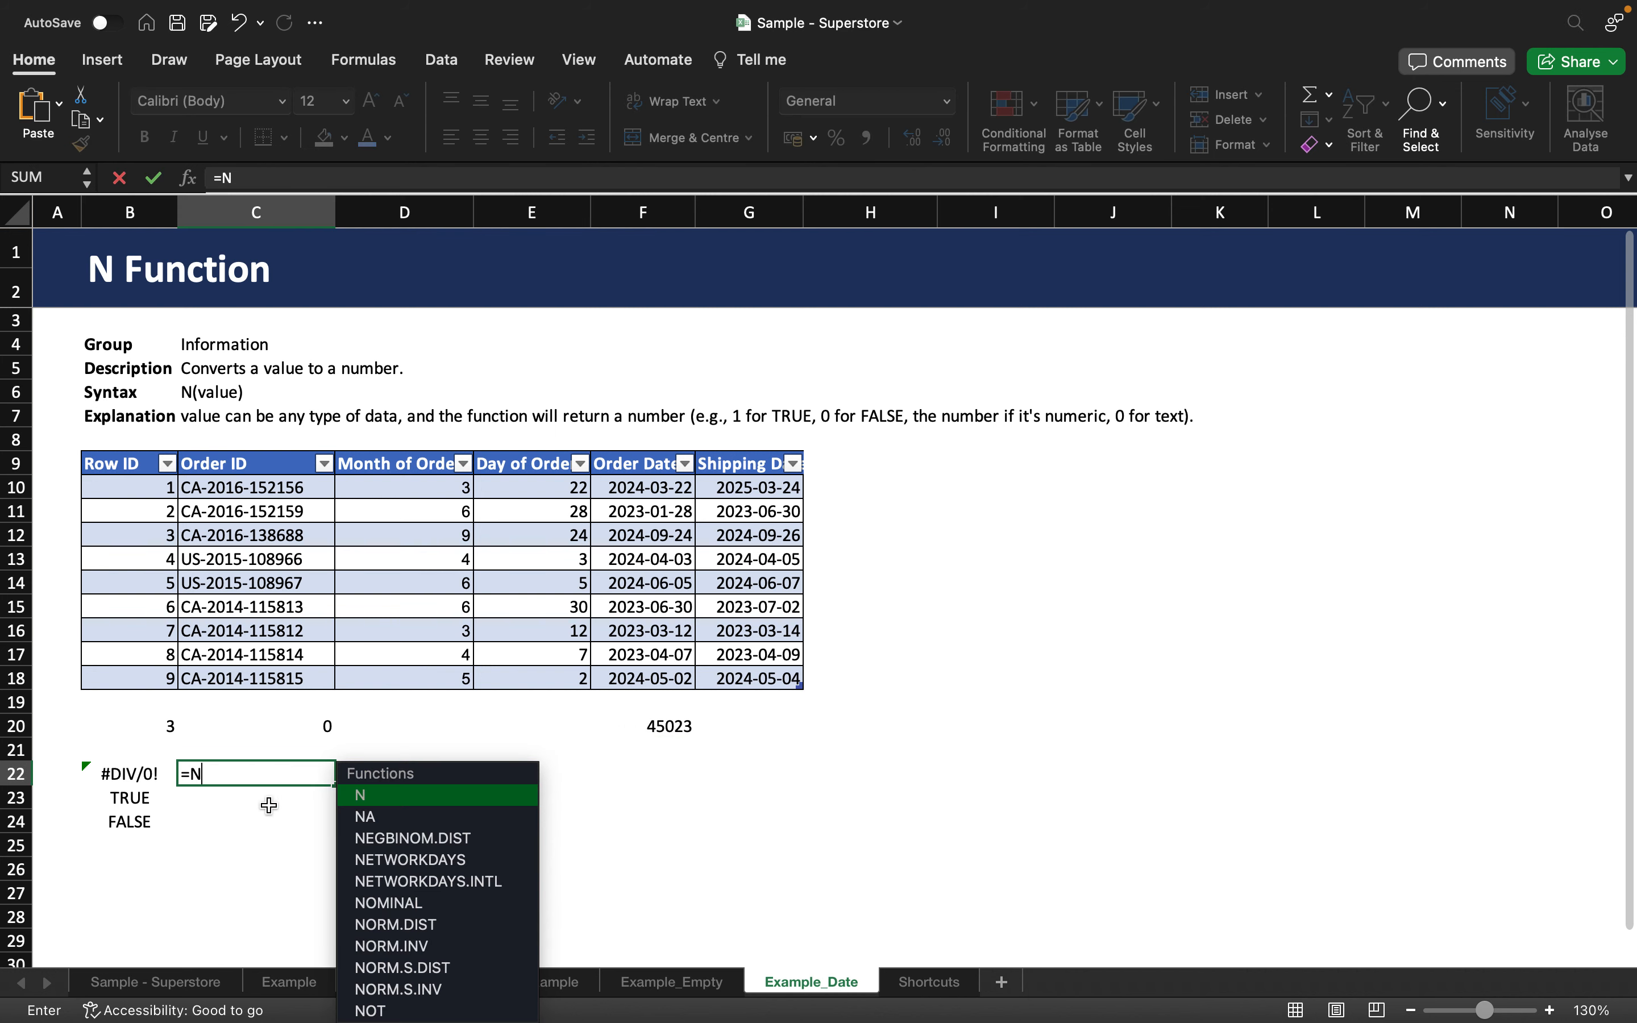
{"action": "type", "text": "("}
{"action": "left_click", "coordinate": [150, 774]}
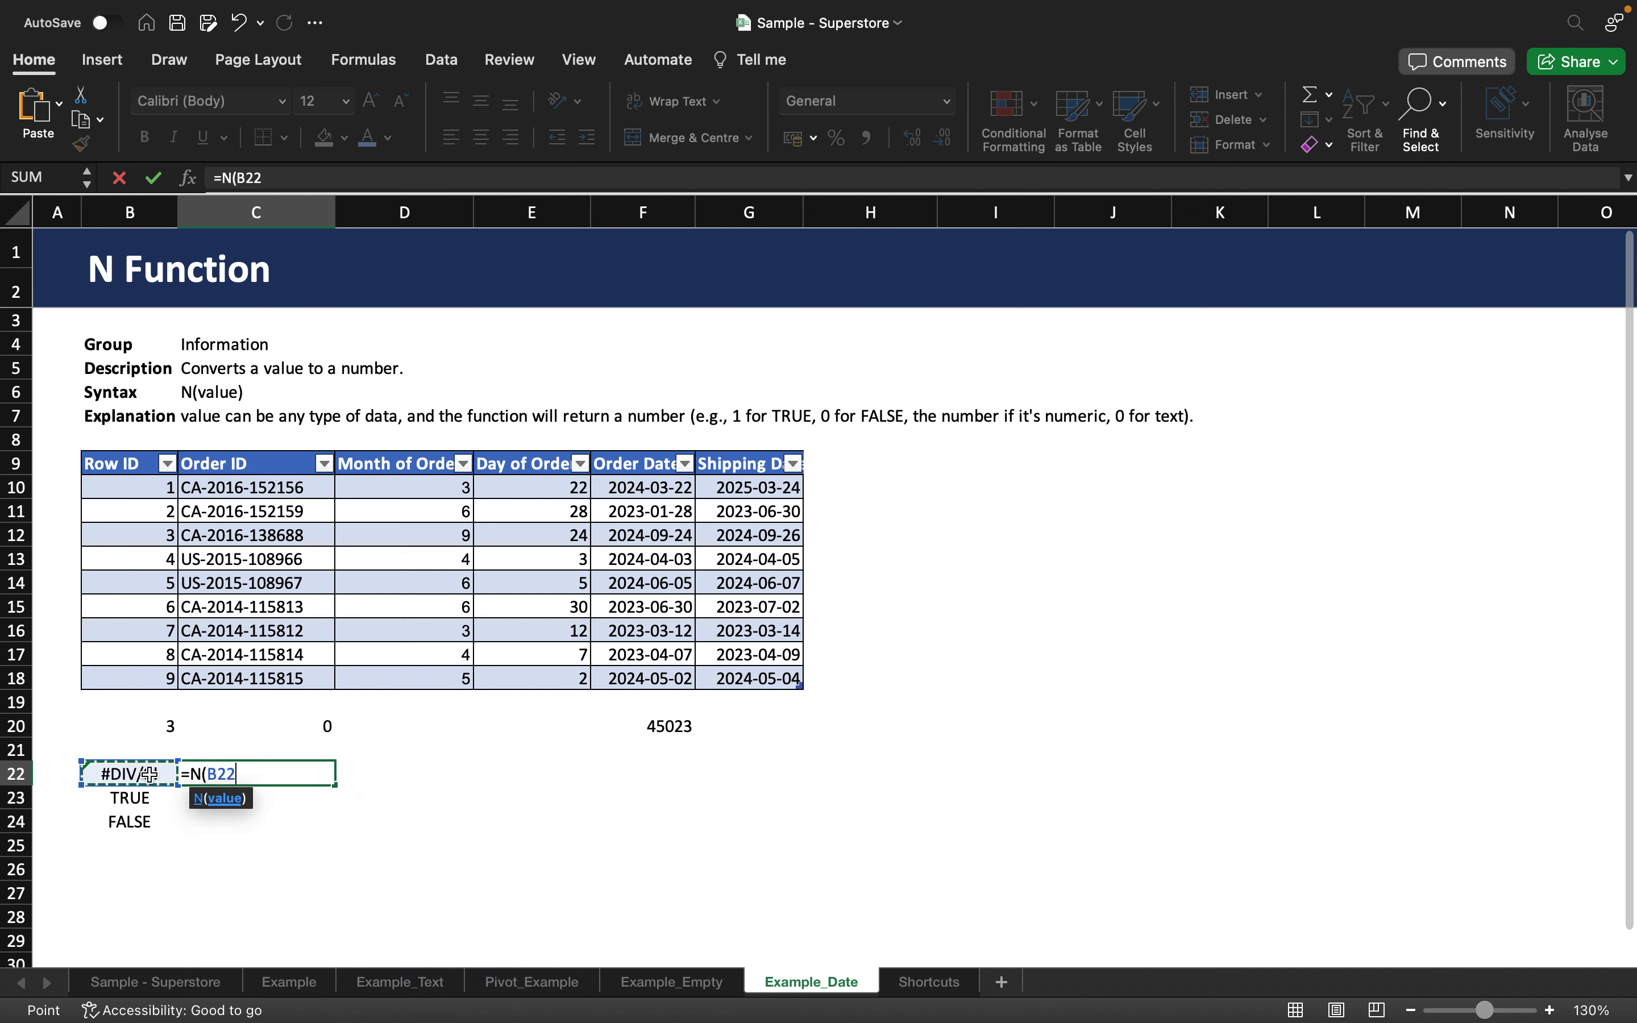
{"action": "type", "text": ")"}
{"action": "key", "text": "Return"}
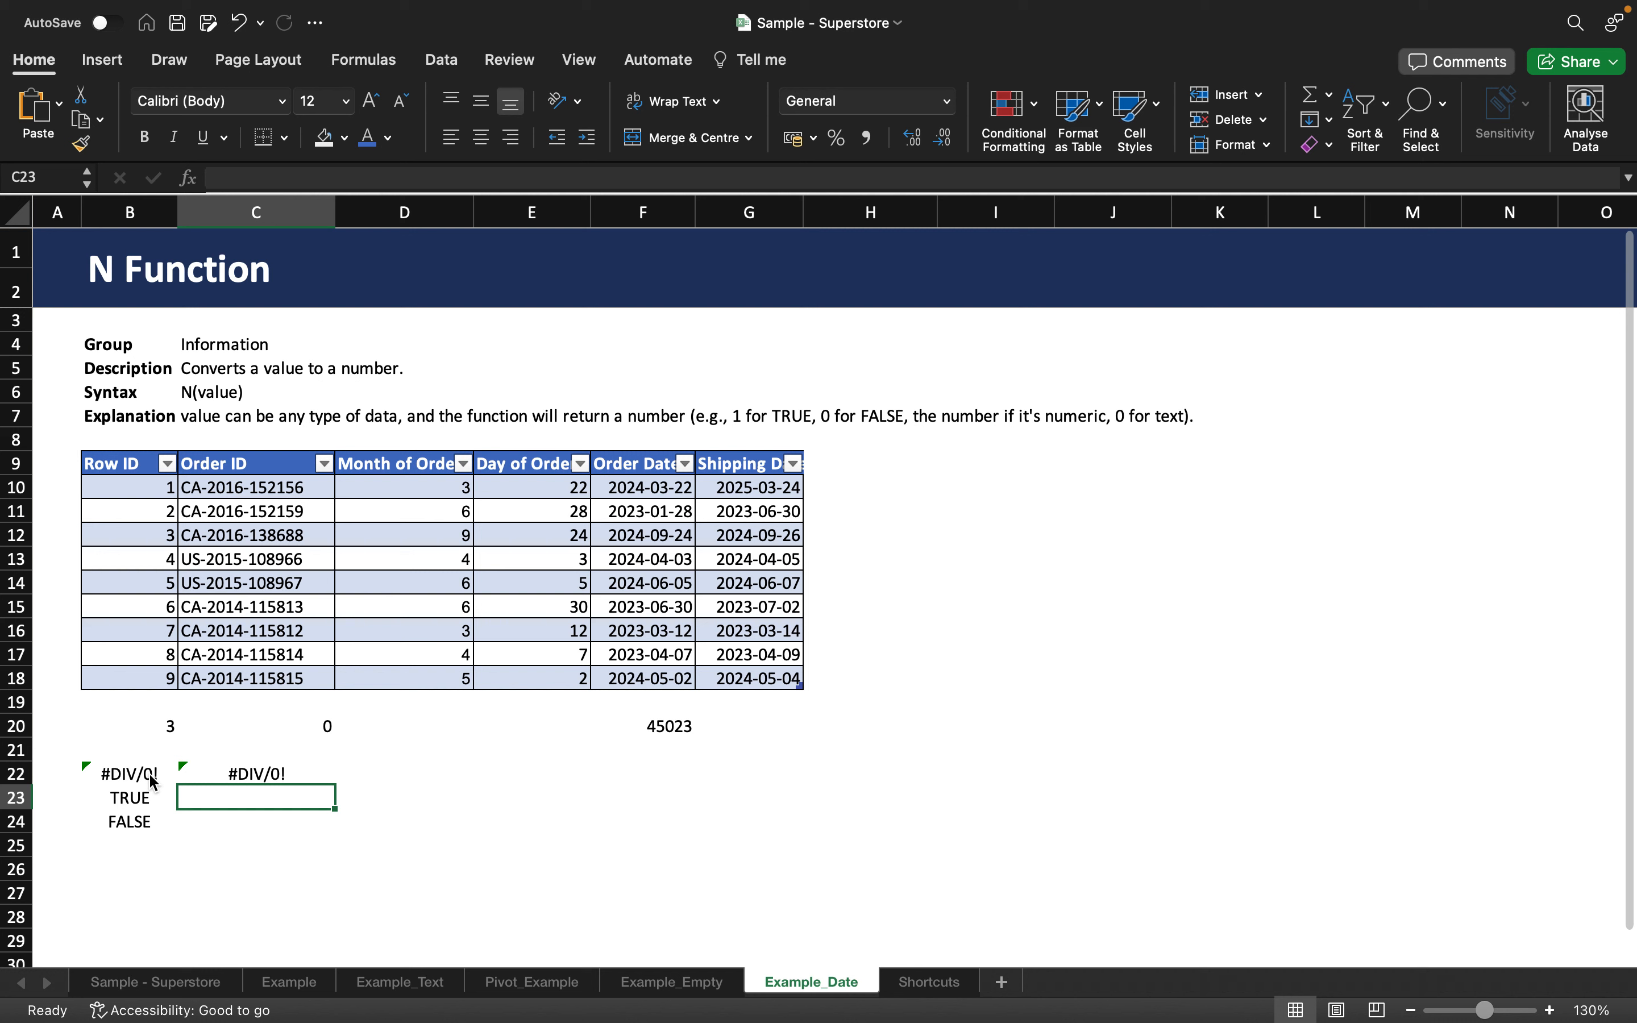
{"action": "type", "text": "=N("}
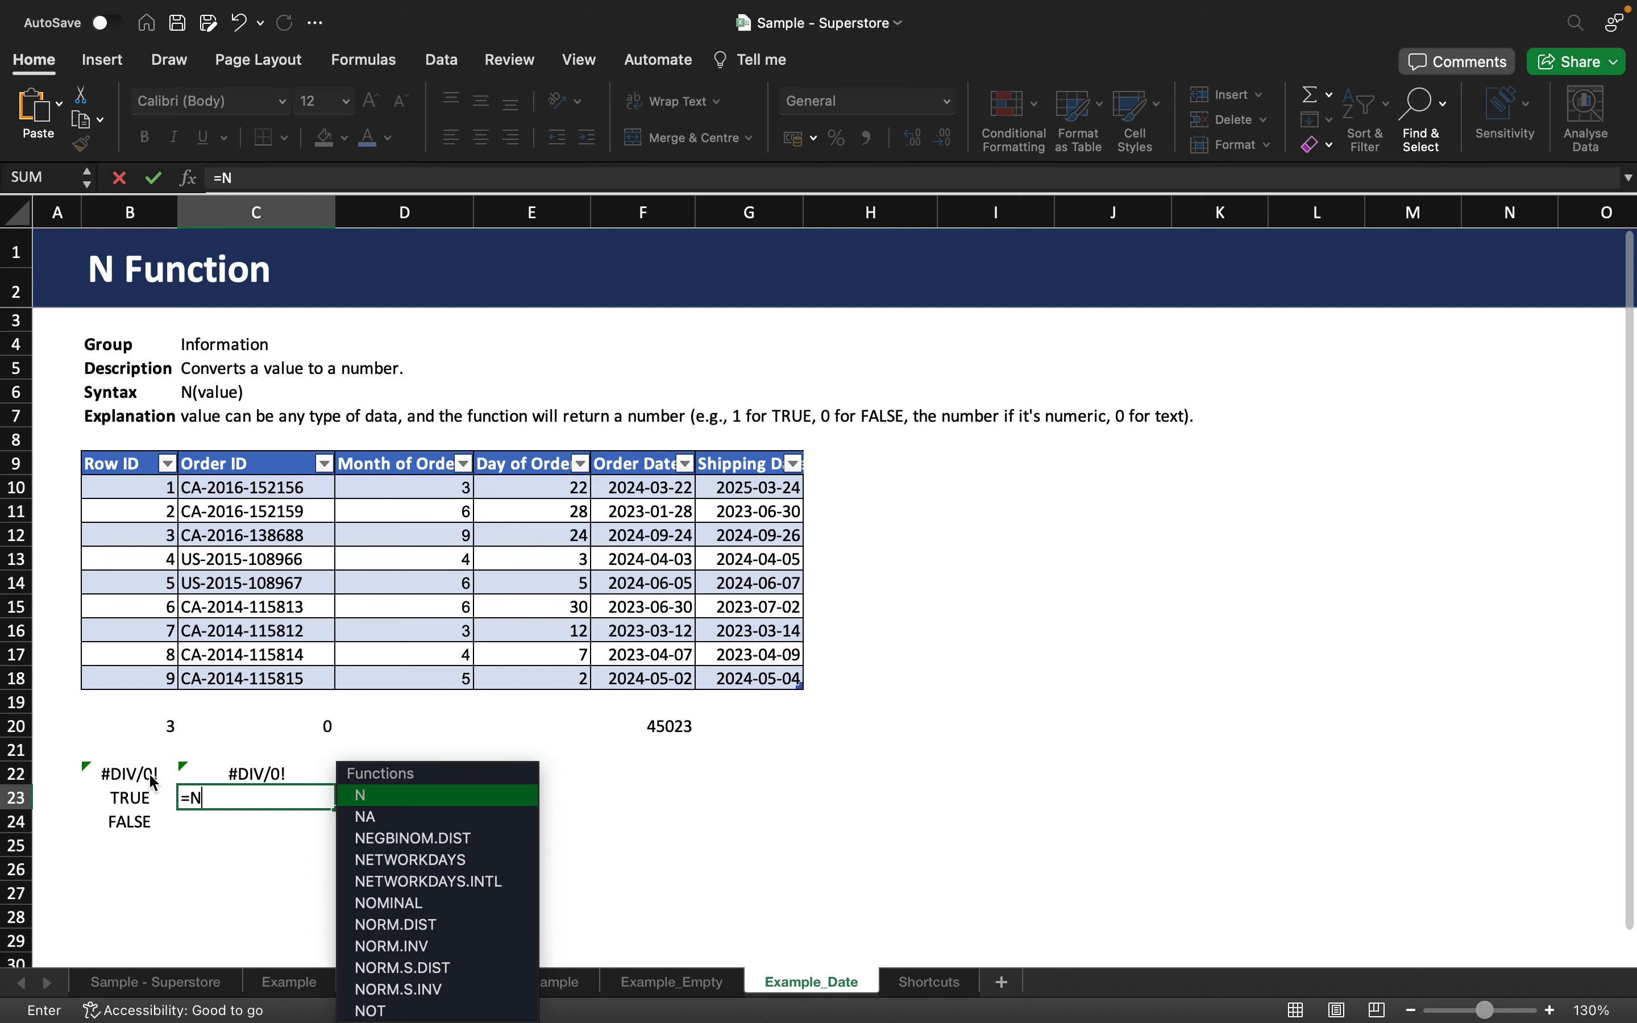
{"action": "left_click", "coordinate": [111, 792]}
{"action": "type", "text": ")"}
{"action": "key", "text": "Return"}
{"action": "type", "text": "=N("}
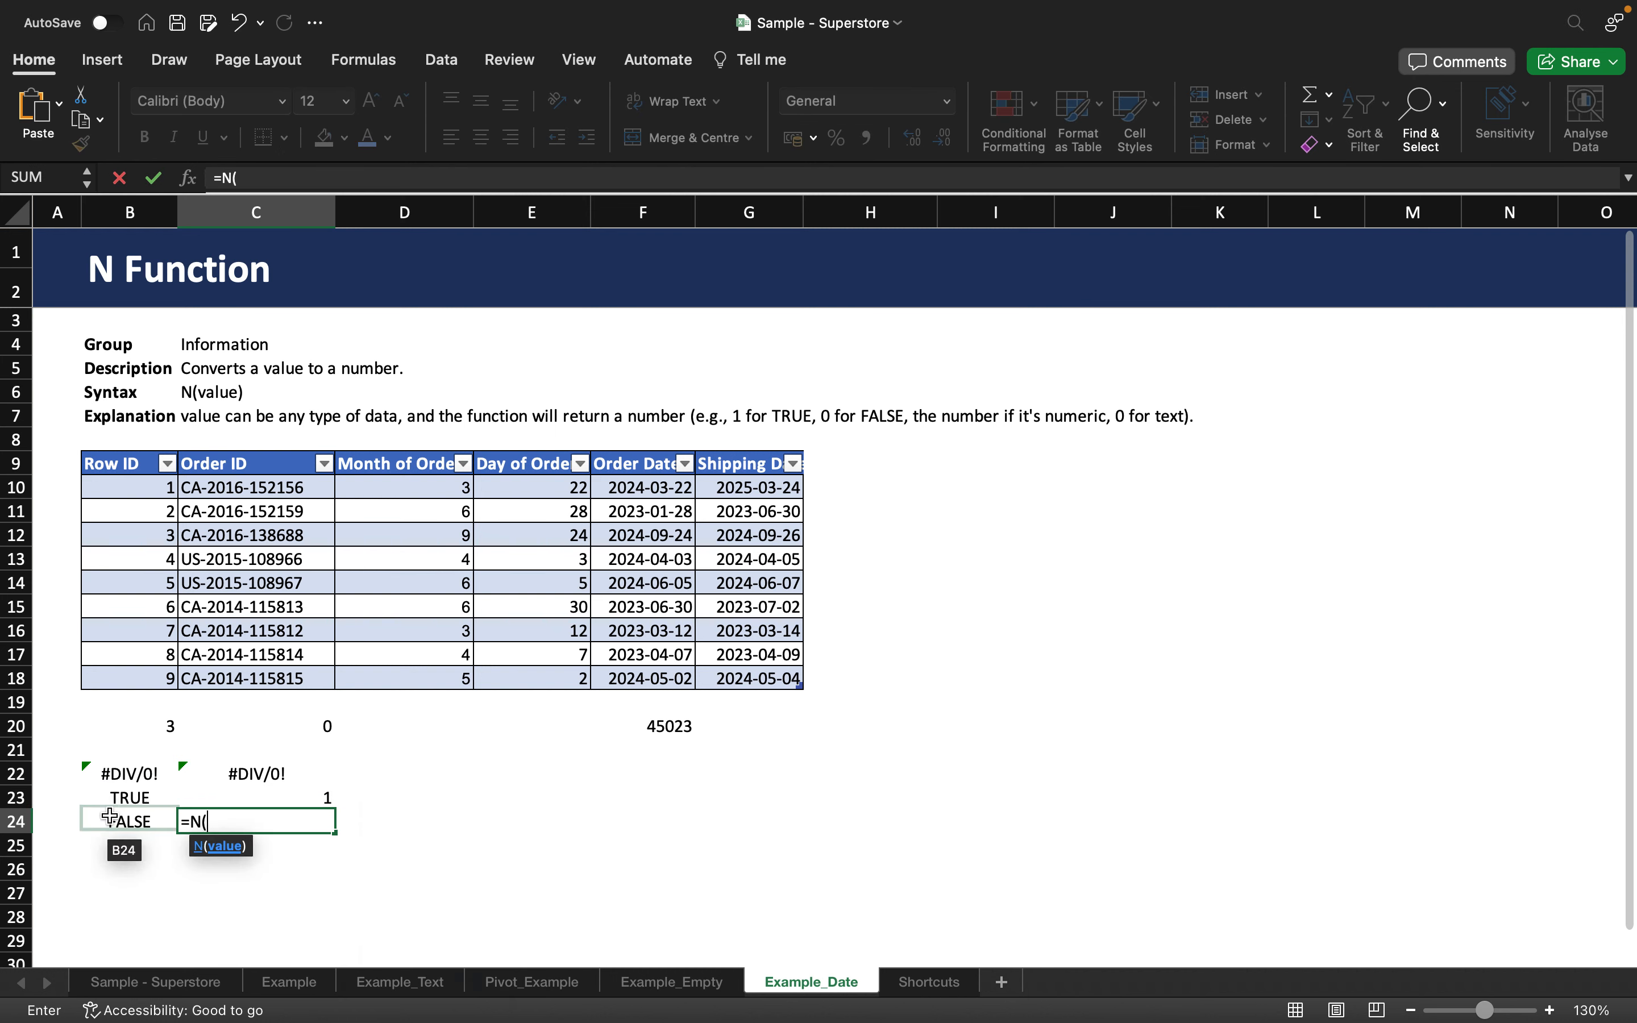
{"action": "left_click", "coordinate": [110, 817]}
{"action": "type", "text": ")"}
{"action": "key", "text": "Return"}
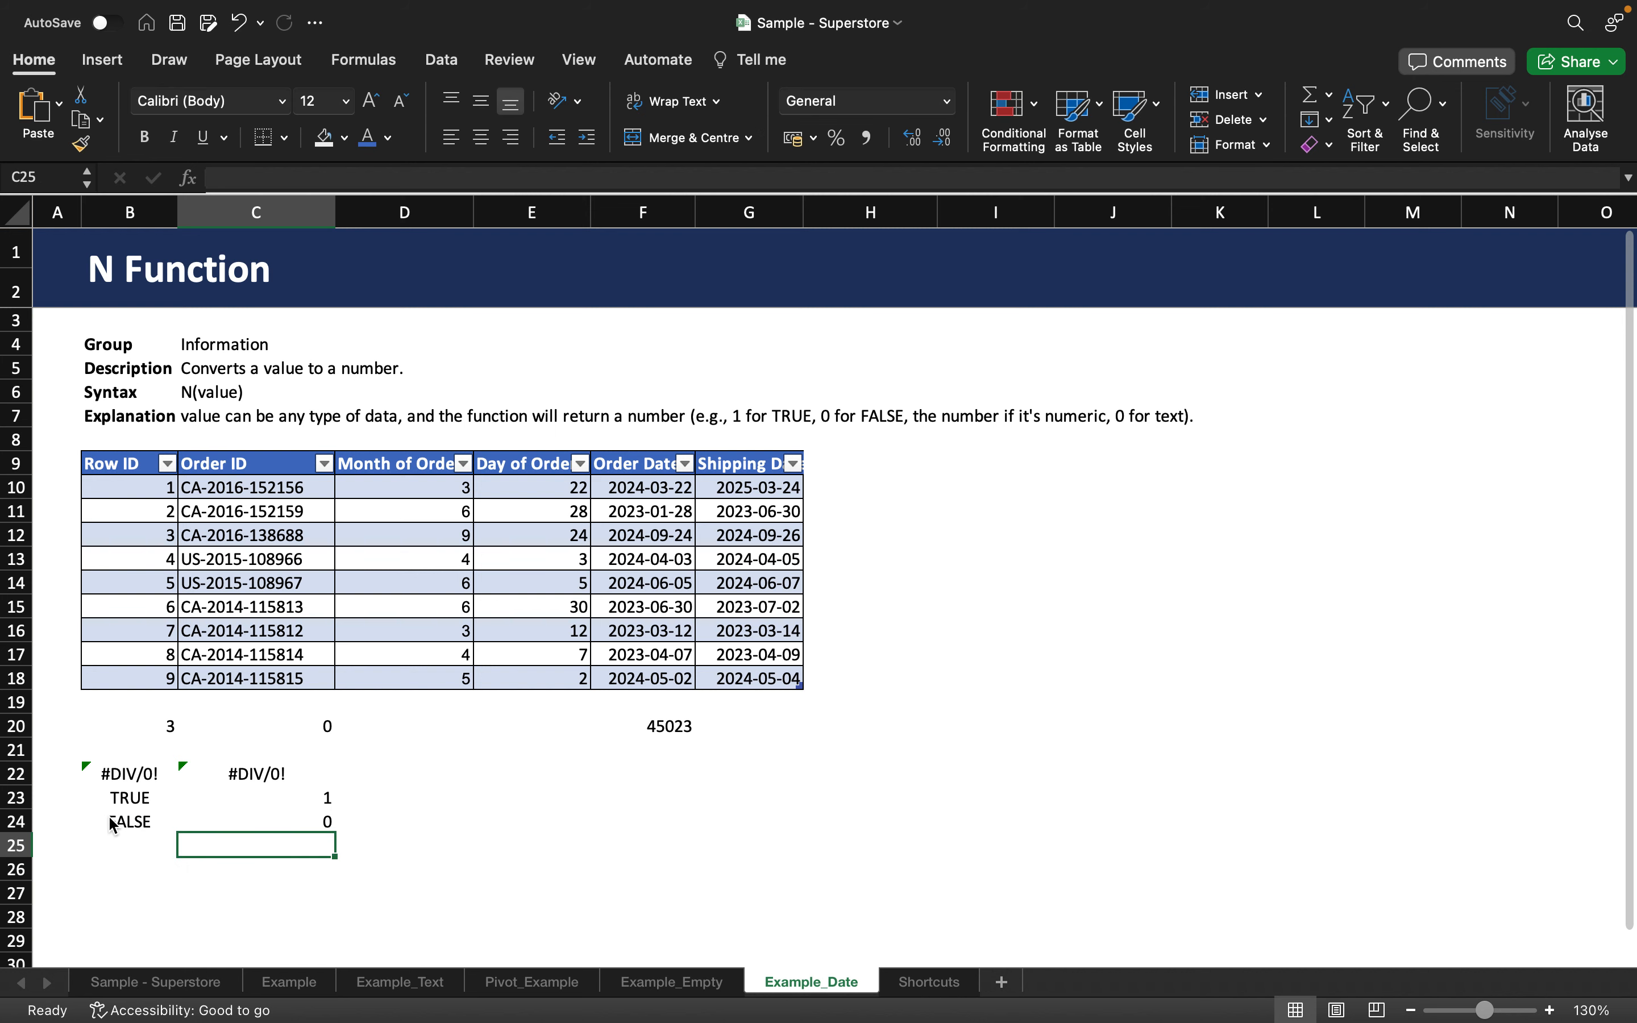